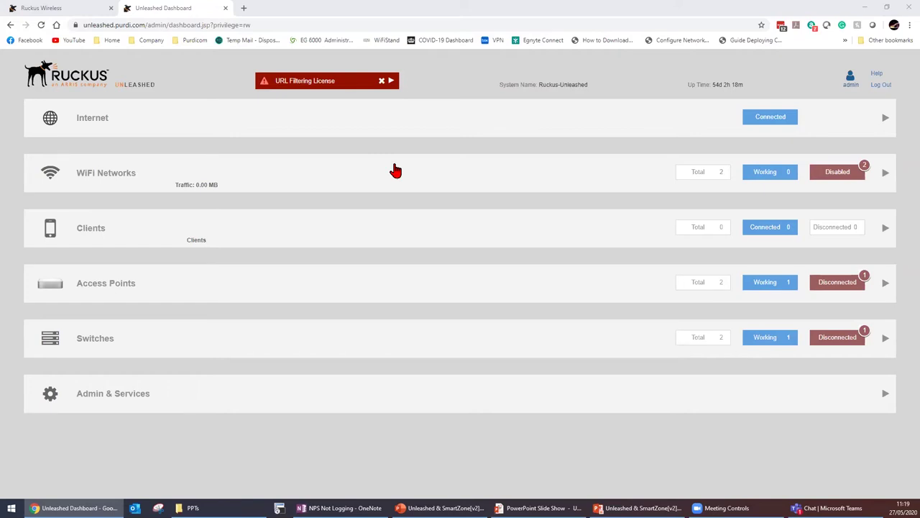
Step: Check the details of the Internet connection and open the WiFi Networks section of the dashboard
click(397, 116)
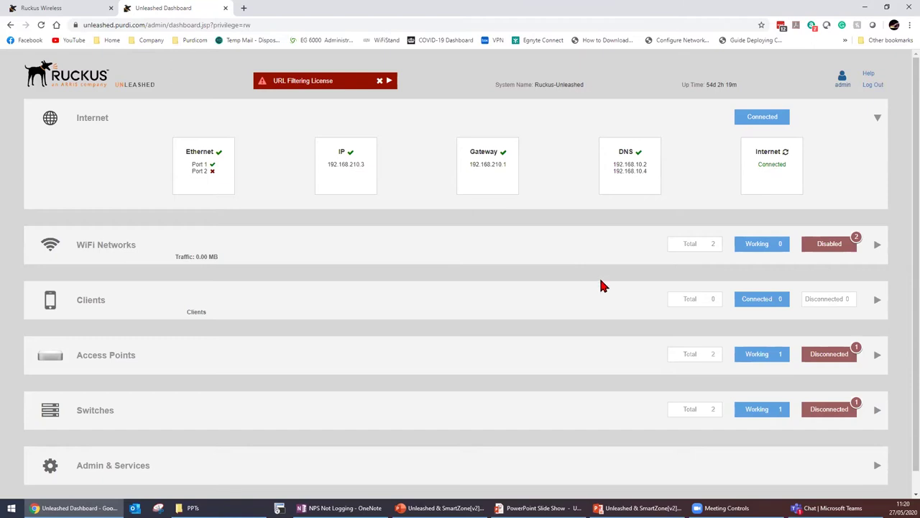
click(809, 243)
scroll(809, 243, down, 1)
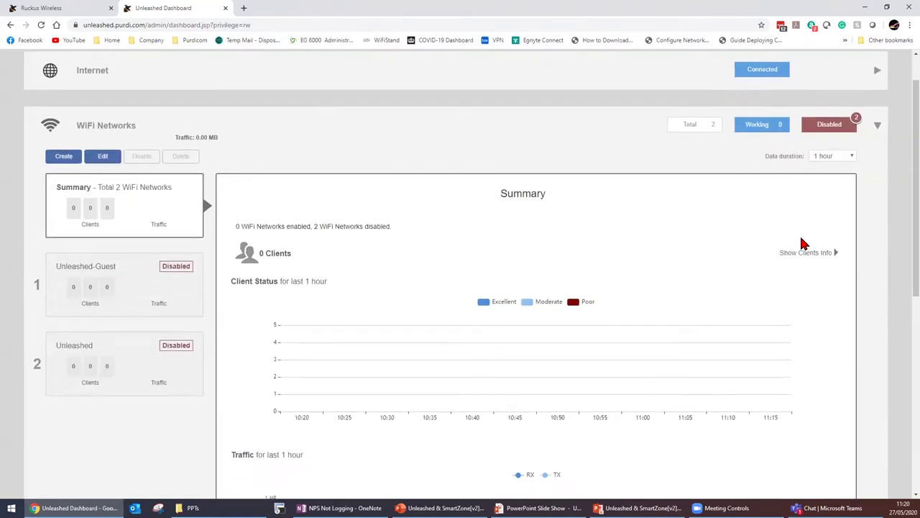
Step: Review the Zero-IT Activation, Default Web Portal Logo and Users settings in the WiFi networks' global configuration, and close it
click(105, 158)
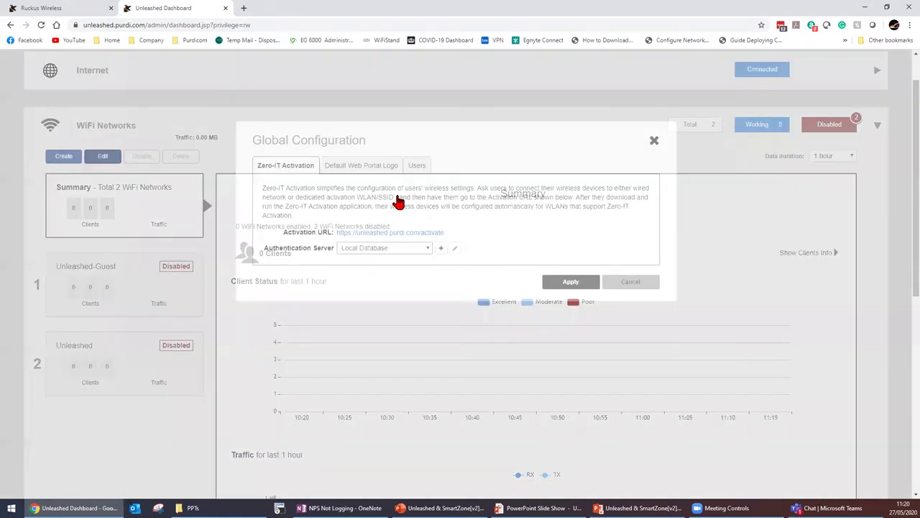
click(362, 171)
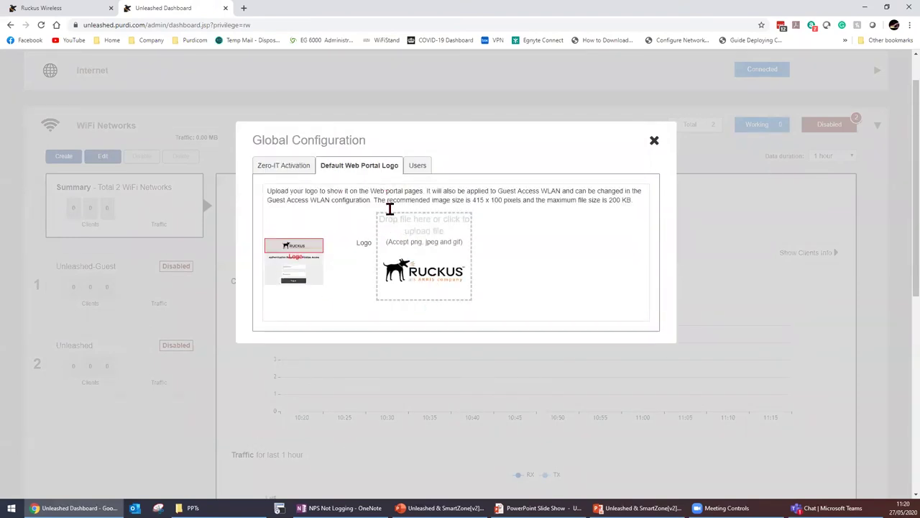
click(416, 167)
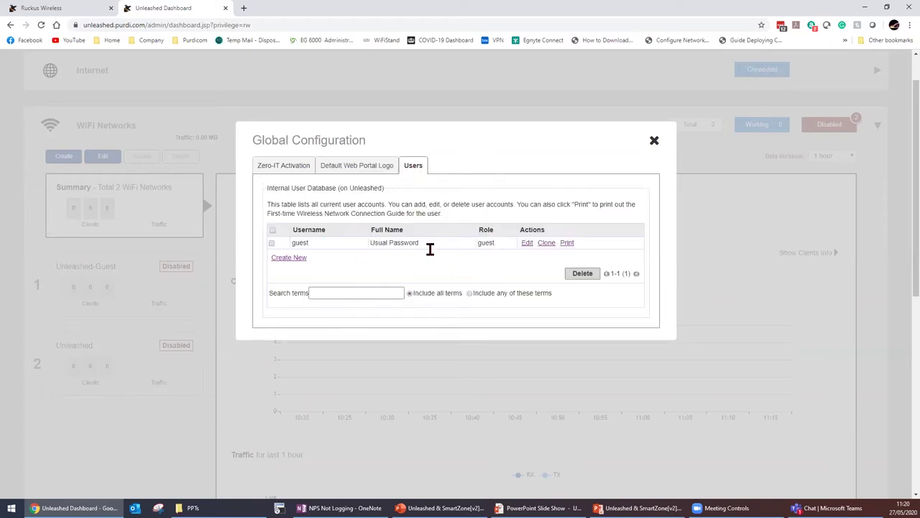
click(656, 145)
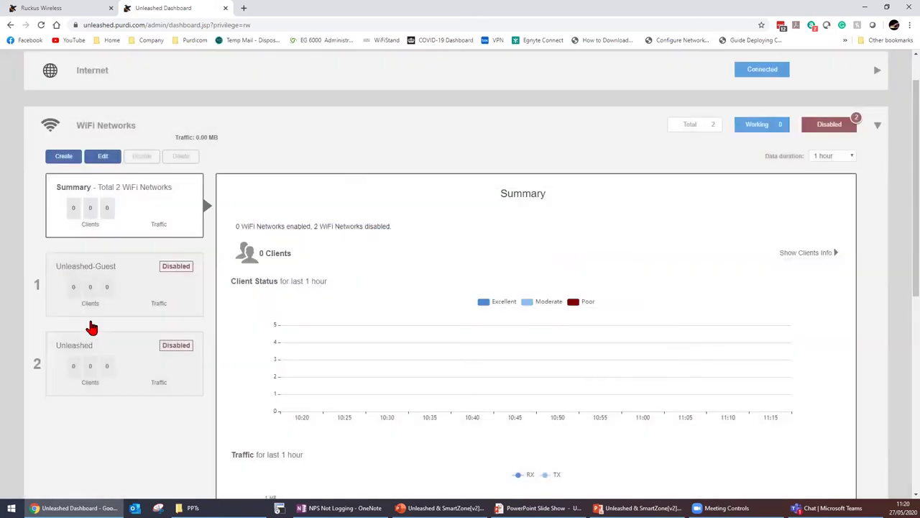
Step: Enable the Unleashed-Guest WiFi network and disable it again
click(102, 290)
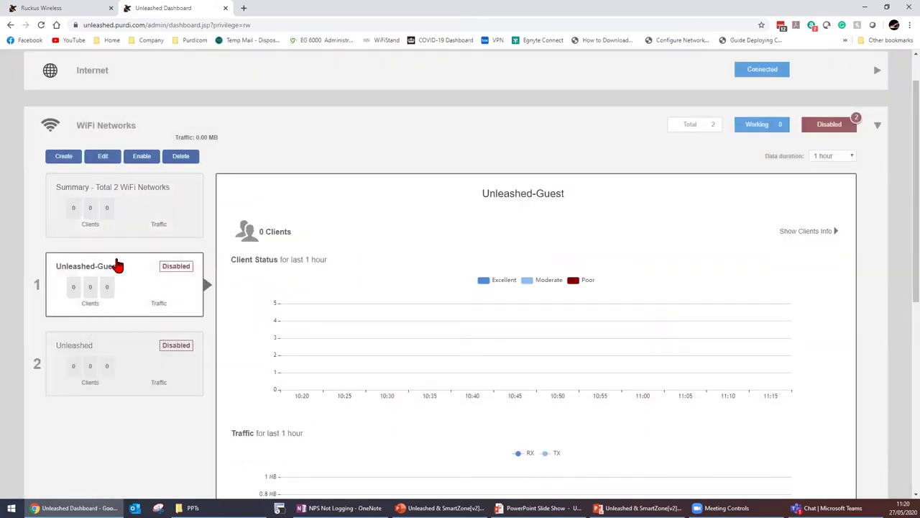
click(151, 162)
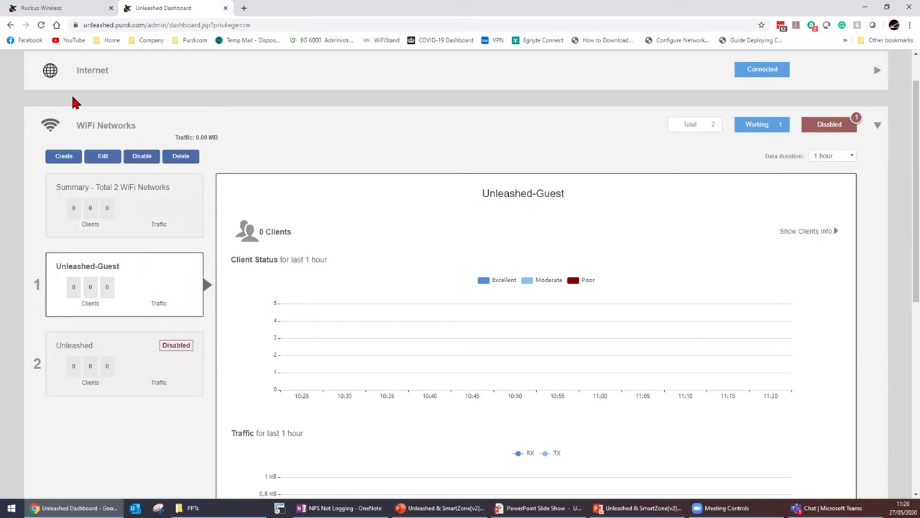
click(142, 157)
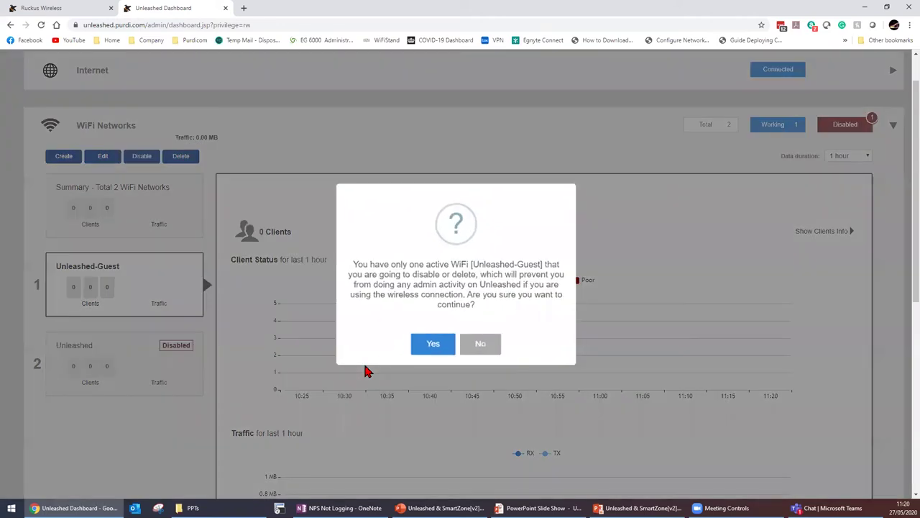
click(430, 345)
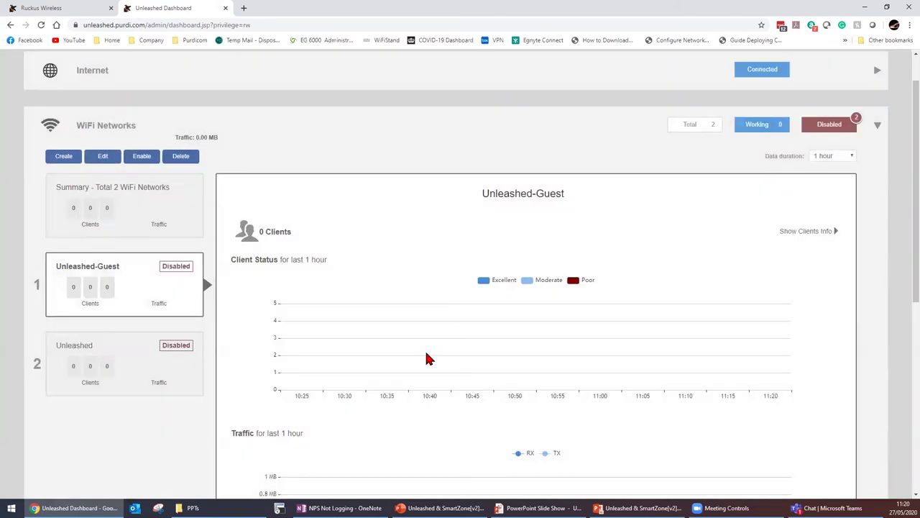
Step: Show the client information for Unleashed-Guest and inspect its Troubleshooting tool and additional client actions
scroll(565, 380, down, 1)
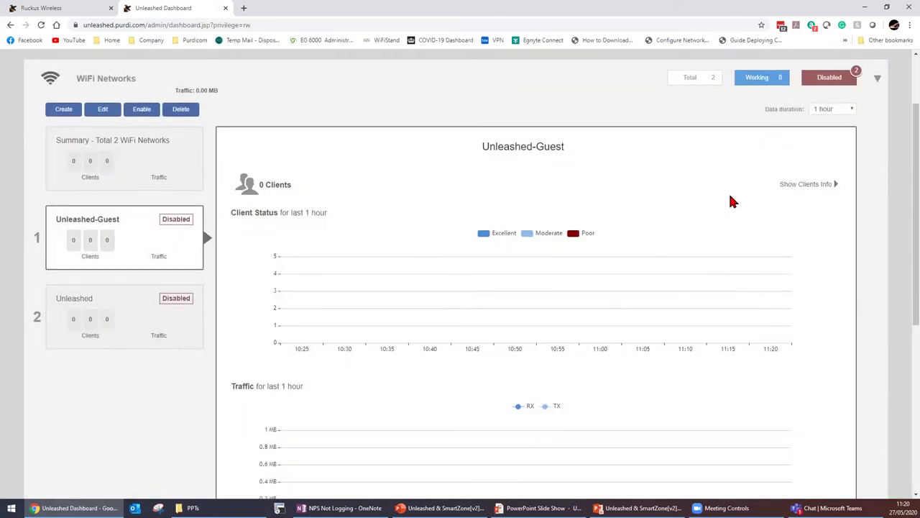
click(787, 189)
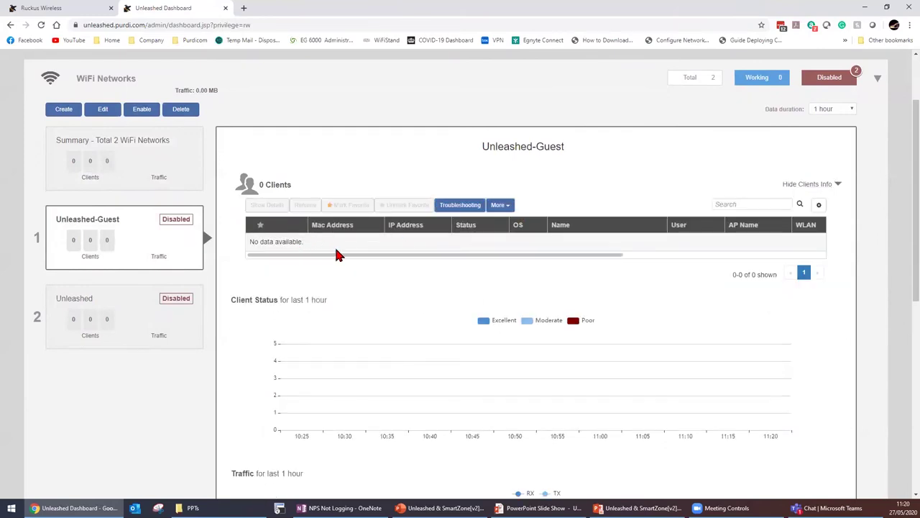
click(471, 207)
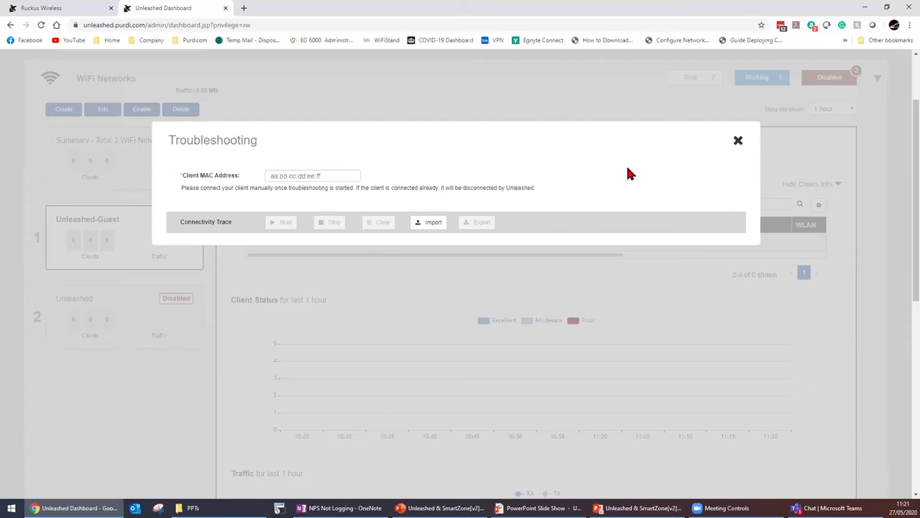
click(738, 143)
click(511, 206)
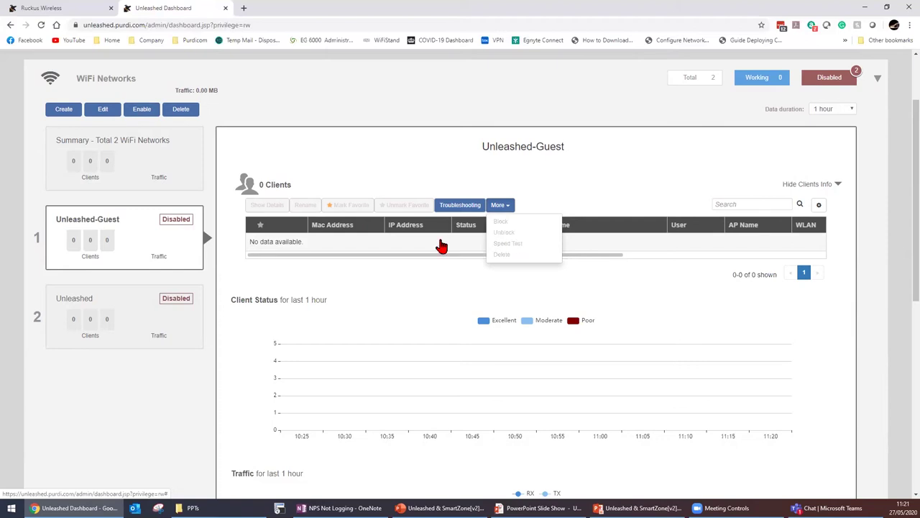
Step: Examine the client status and traffic graphs of the Unleashed-Guest network
scroll(422, 314, down, 3)
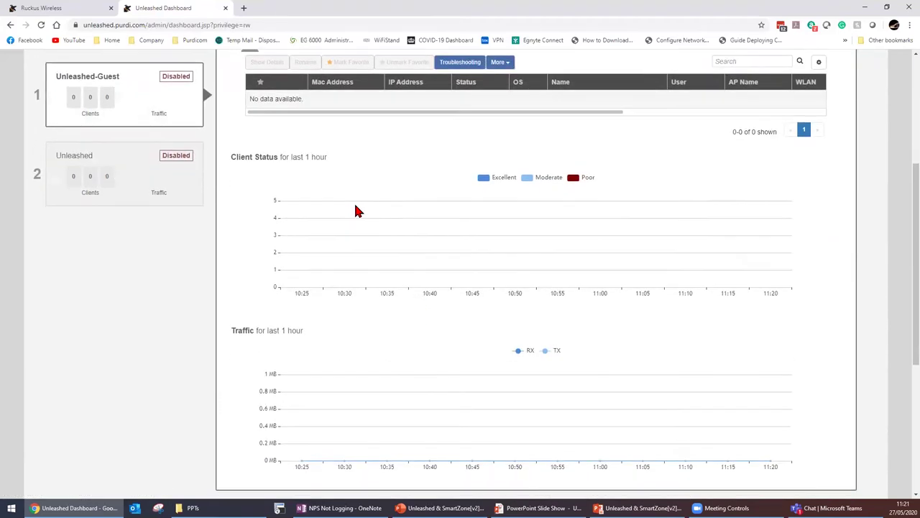
scroll(470, 384, down, 1)
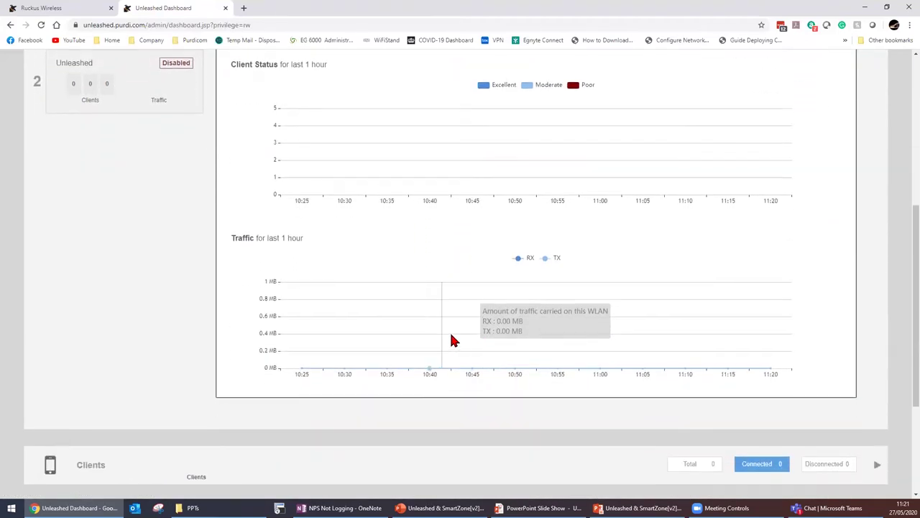
scroll(449, 338, up, 4)
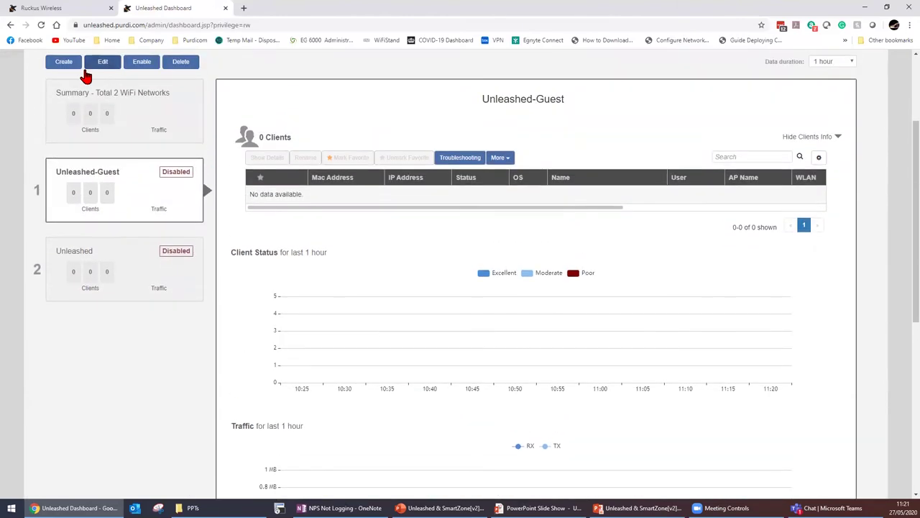
Step: Inspect the Unleashed-Guest WLAN configuration including its advanced options, and close it without making changes
click(103, 56)
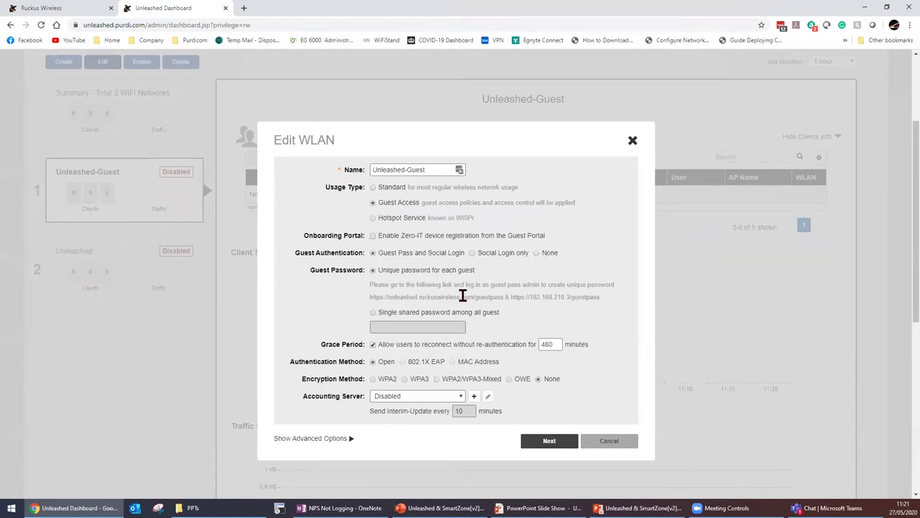
click(338, 438)
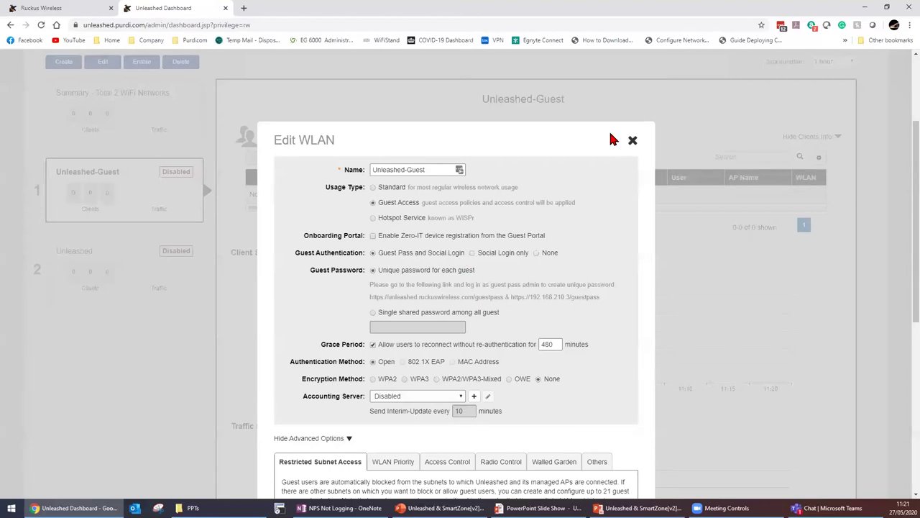
click(632, 141)
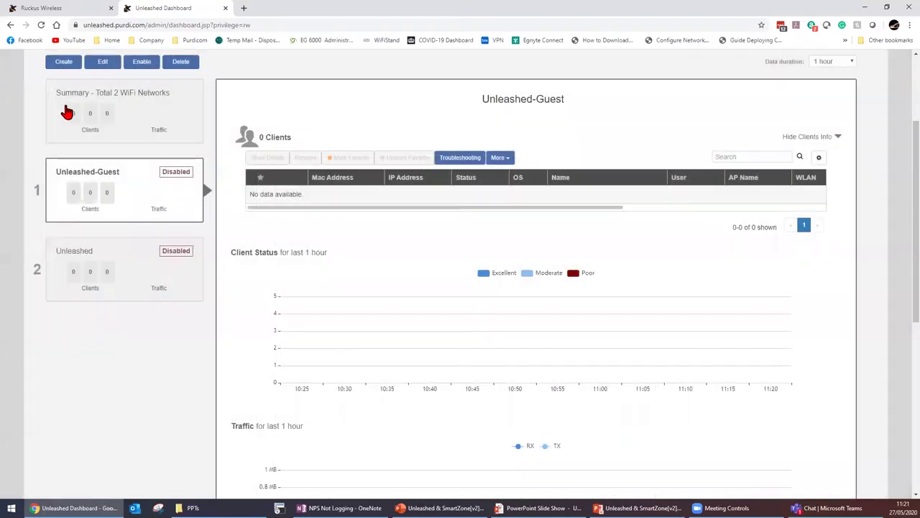
Step: Start a new WLAN named Guest with Guest Access usage and Social Login only authentication, and proceed to its portal settings
scroll(561, 230, up, 1)
click(63, 110)
click(406, 170)
text(Guest)
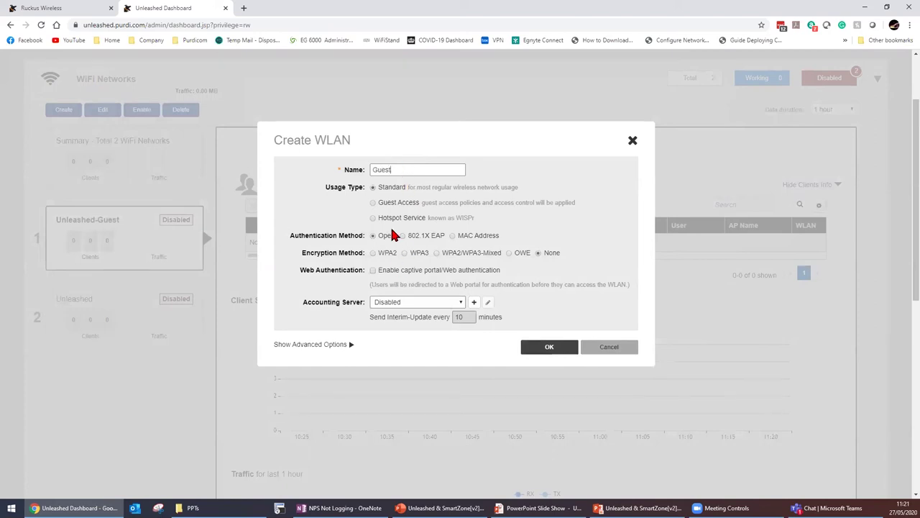
click(372, 203)
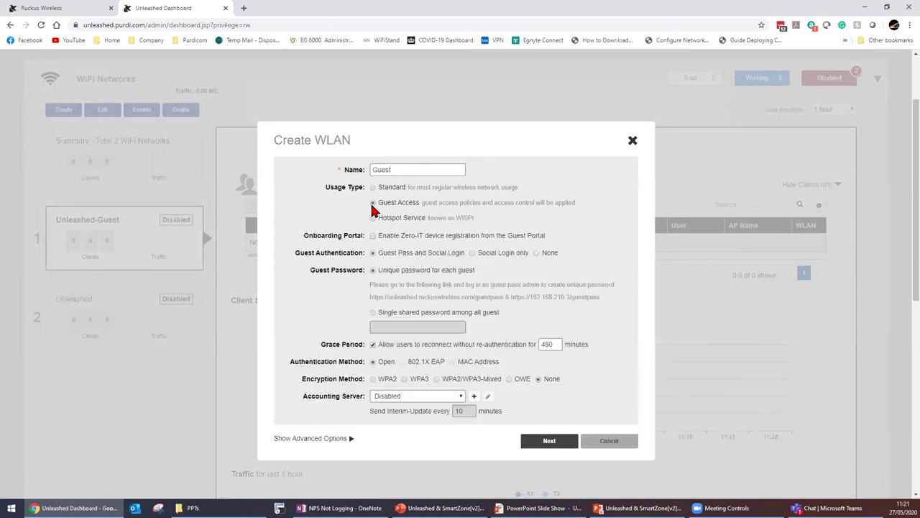
click(473, 253)
click(552, 370)
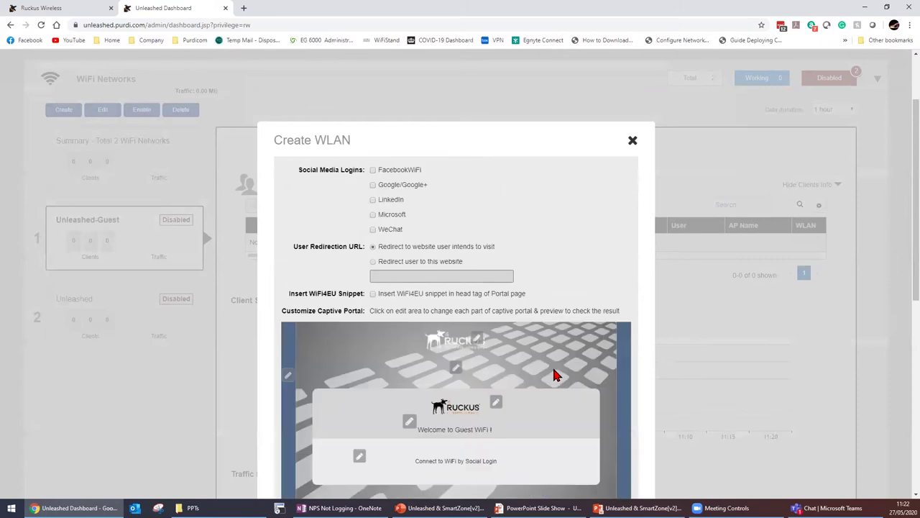
Step: Preview the Guest WLAN's captive portal page as shown on an iPhone 6/7/8 Plus
scroll(544, 292, down, 3)
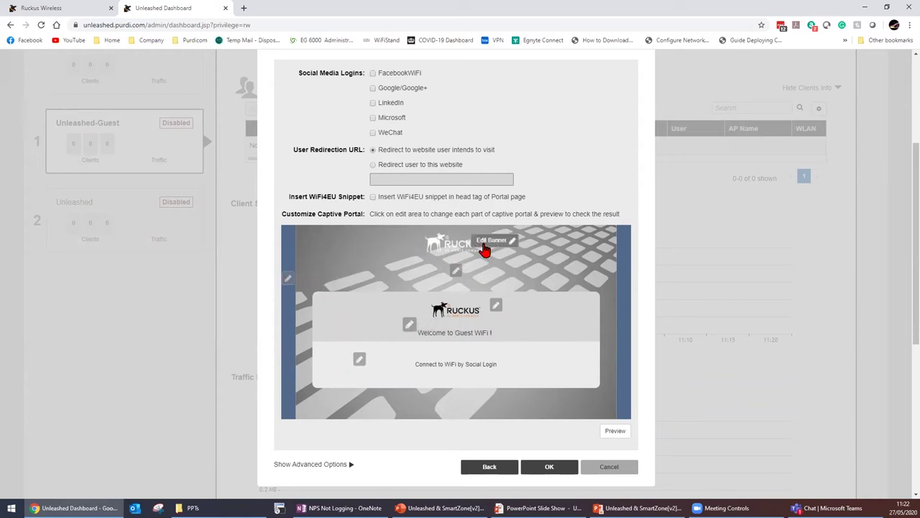
click(621, 433)
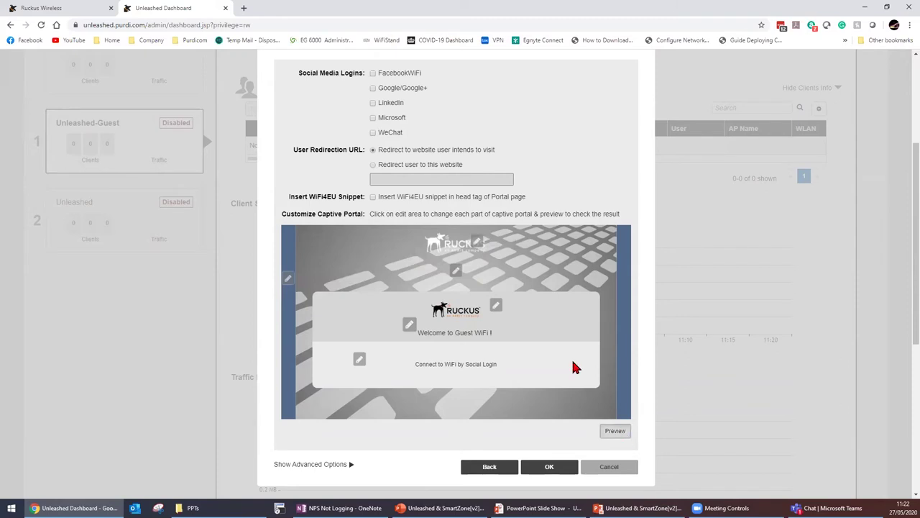
click(372, 81)
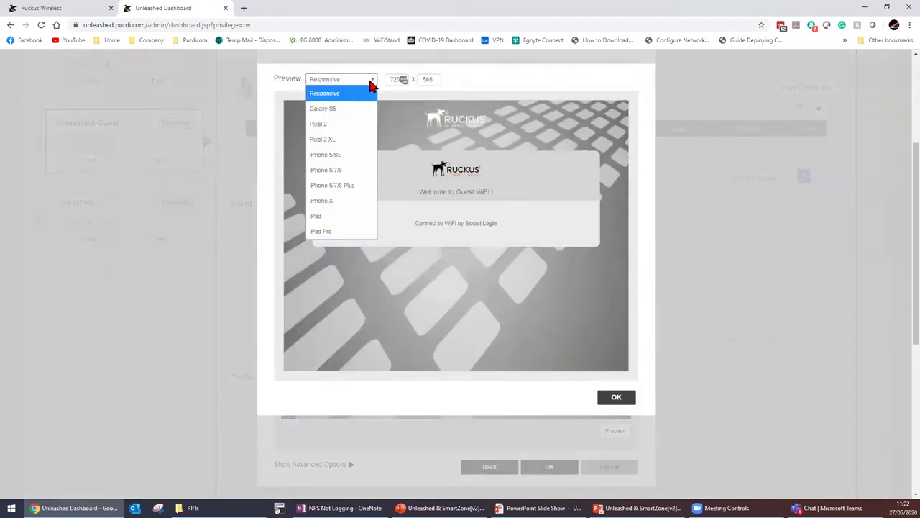
click(344, 186)
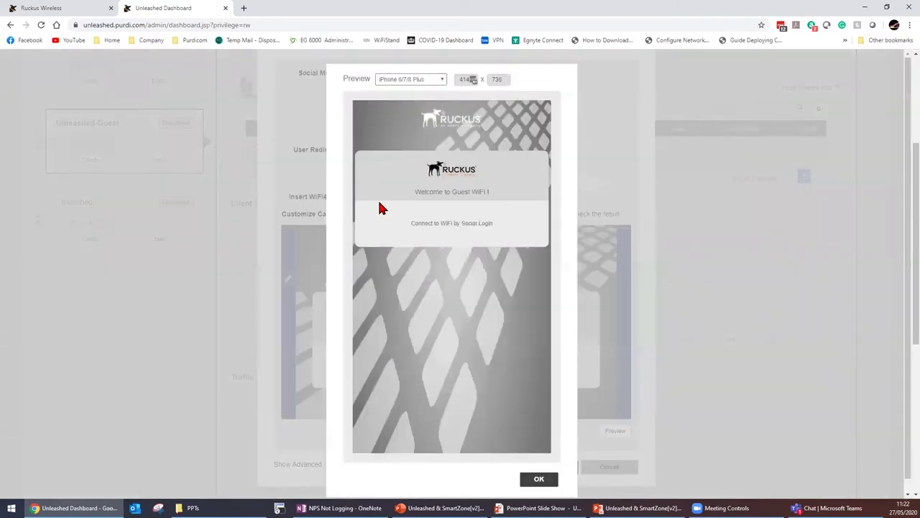
Step: Change the captive portal preview to iPad Pro, look over the whole page, and close the preview
click(442, 81)
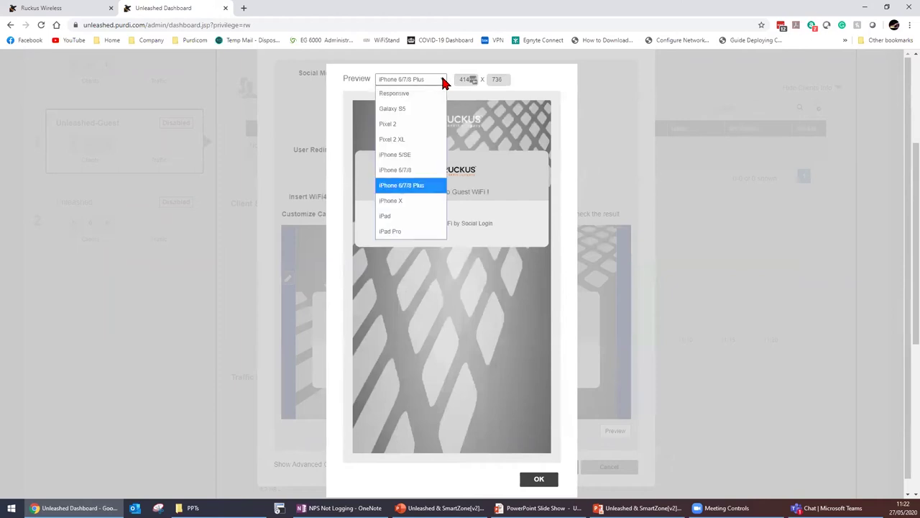
click(413, 235)
scroll(710, 245, down, 5)
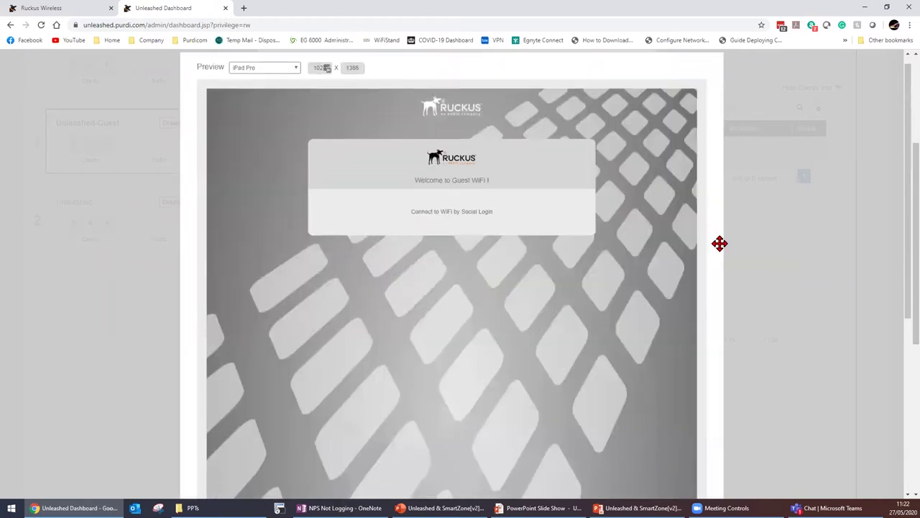
scroll(709, 245, down, 5)
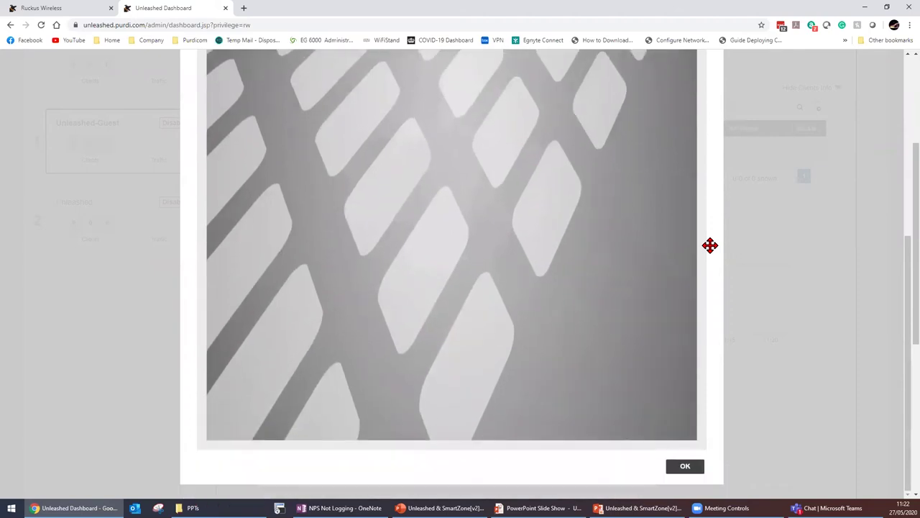
scroll(637, 216, up, 10)
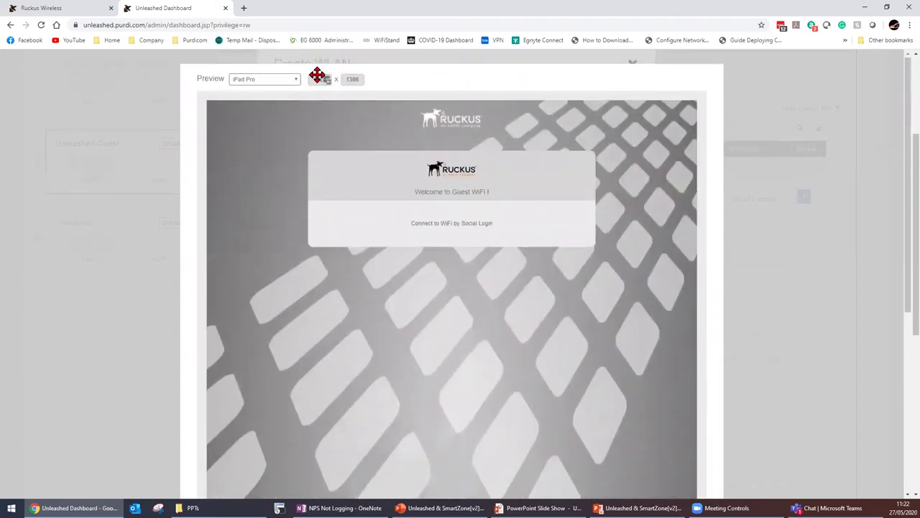
scroll(772, 191, down, 5)
scroll(764, 259, down, 2)
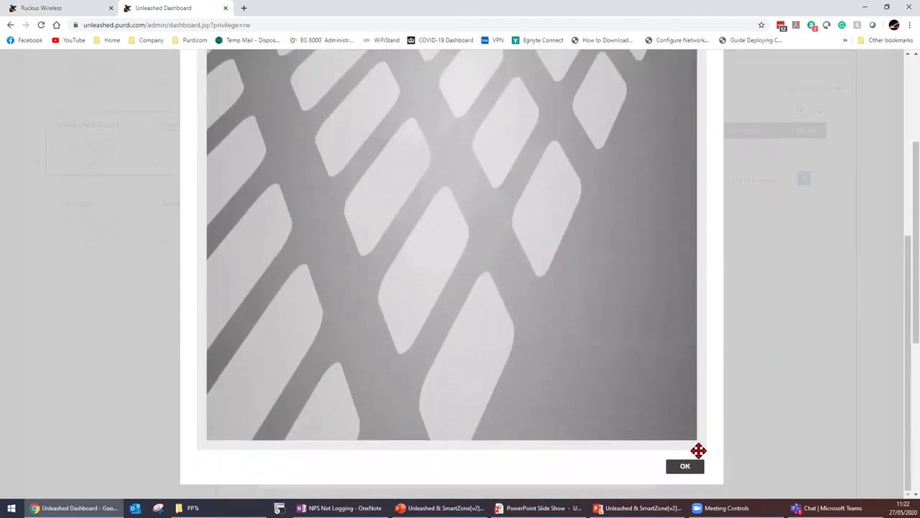
click(693, 468)
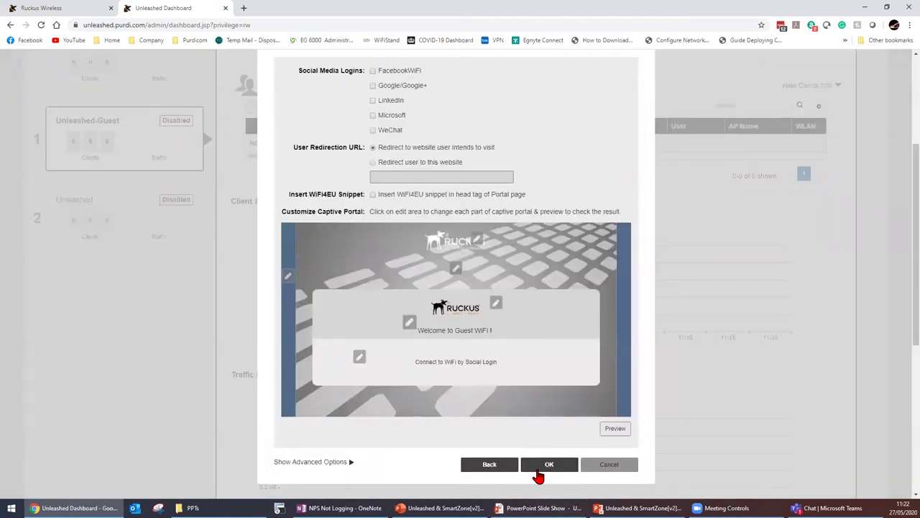
Step: Show the Guest WLAN's advanced options and examine the WLAN Priority and Access Control settings
click(309, 463)
scroll(345, 439, down, 2)
scroll(367, 407, down, 1)
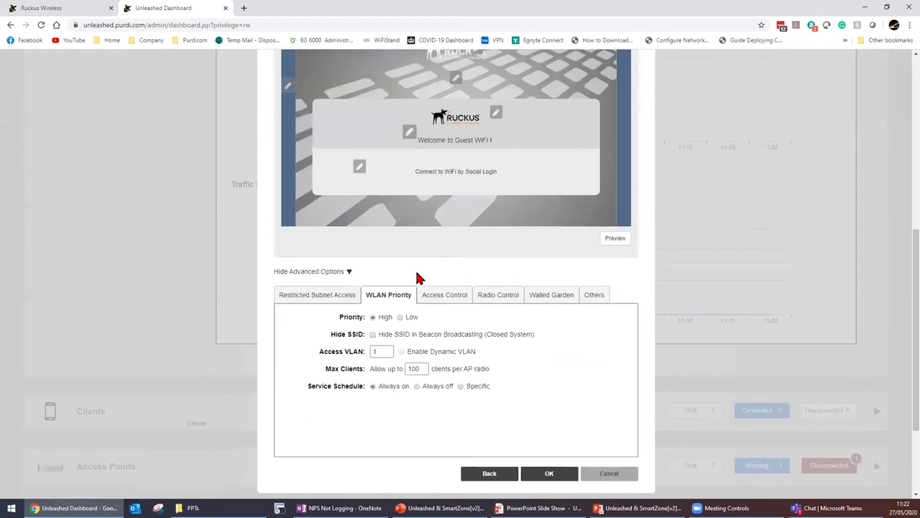
click(432, 294)
scroll(403, 367, down, 2)
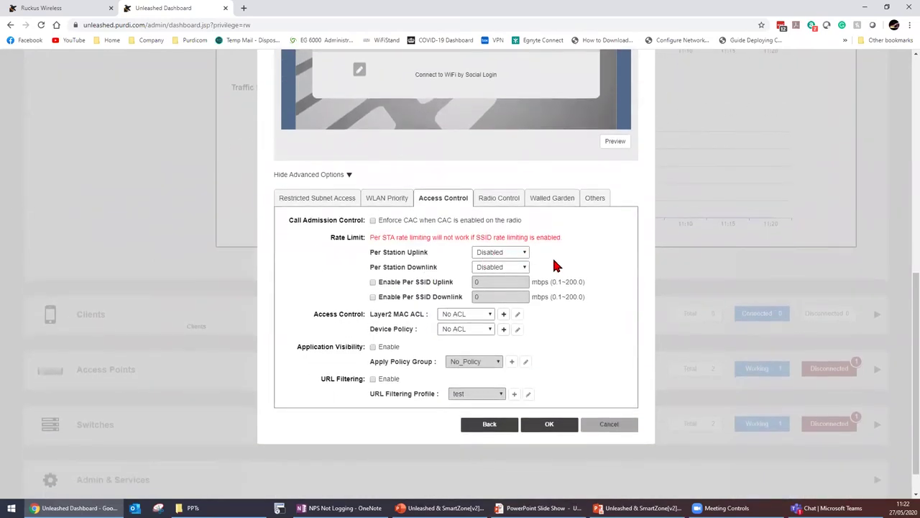
Step: Examine the Guest WLAN's Radio Control settings, including the radios it can run on, and its Walled Garden settings, and cancel the WLAN
click(499, 199)
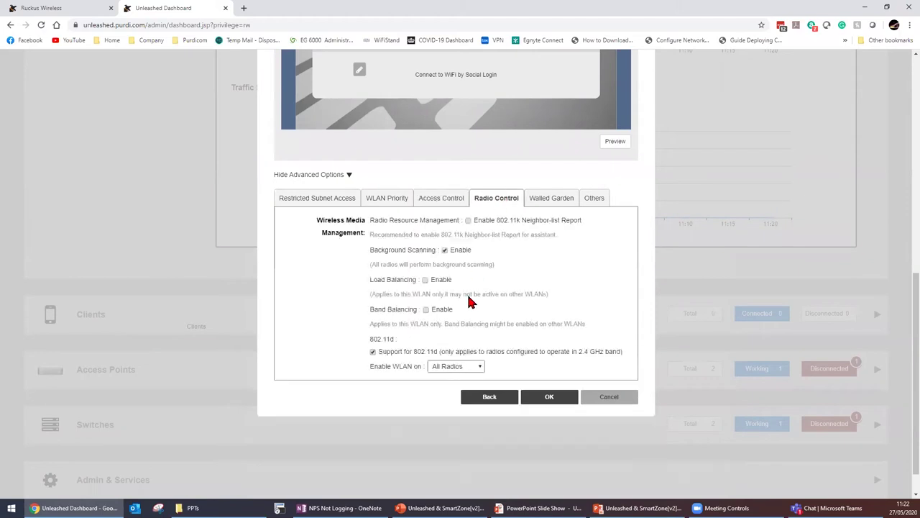
click(480, 367)
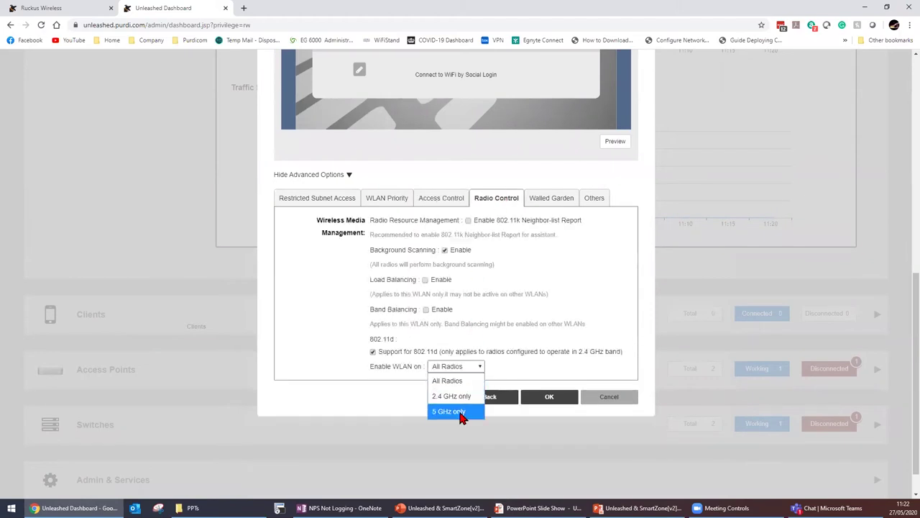
click(565, 199)
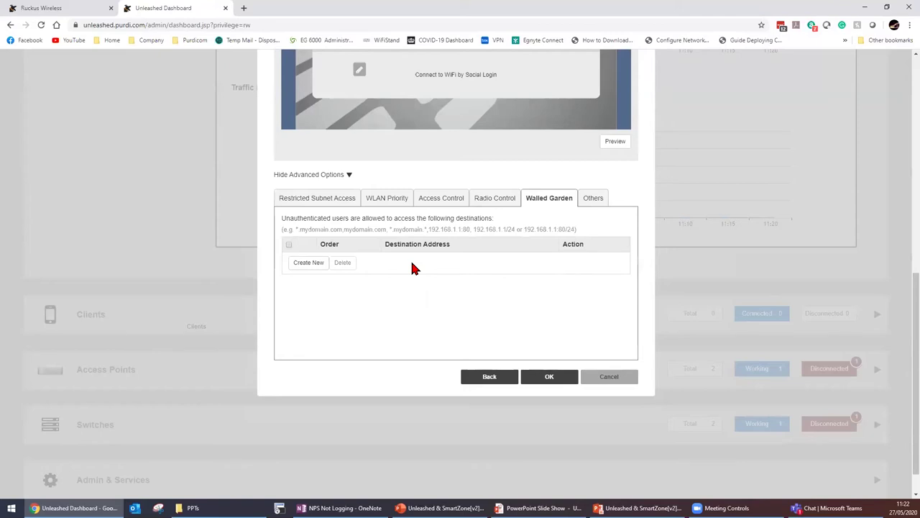
click(609, 380)
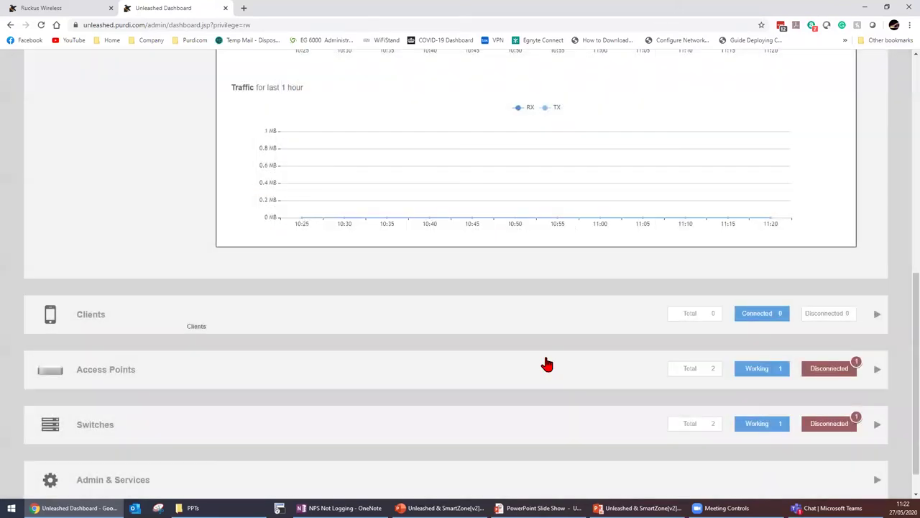
Step: In the System Default AP group, limit 2.4 GHz to channels 1, 6 and 11, with channelization 20 and CTS Only protection mode
click(547, 364)
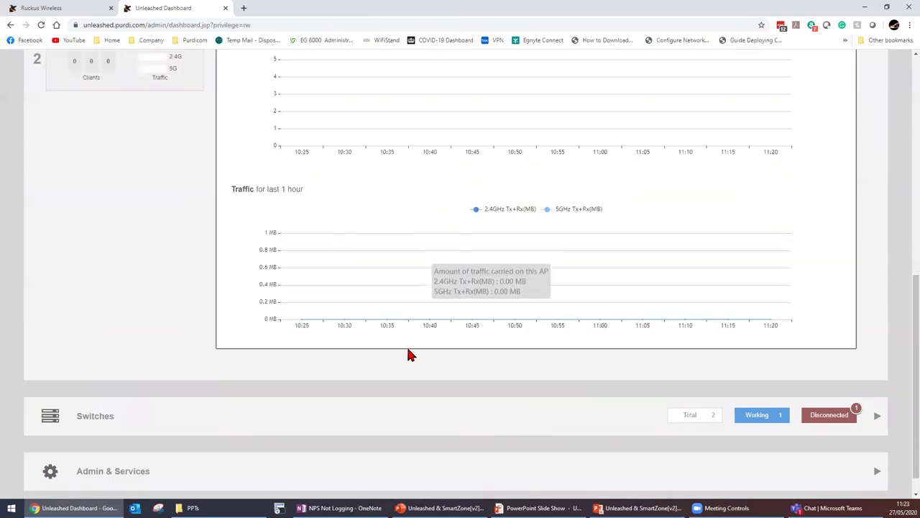
scroll(180, 261, up, 2)
scroll(180, 261, up, 2)
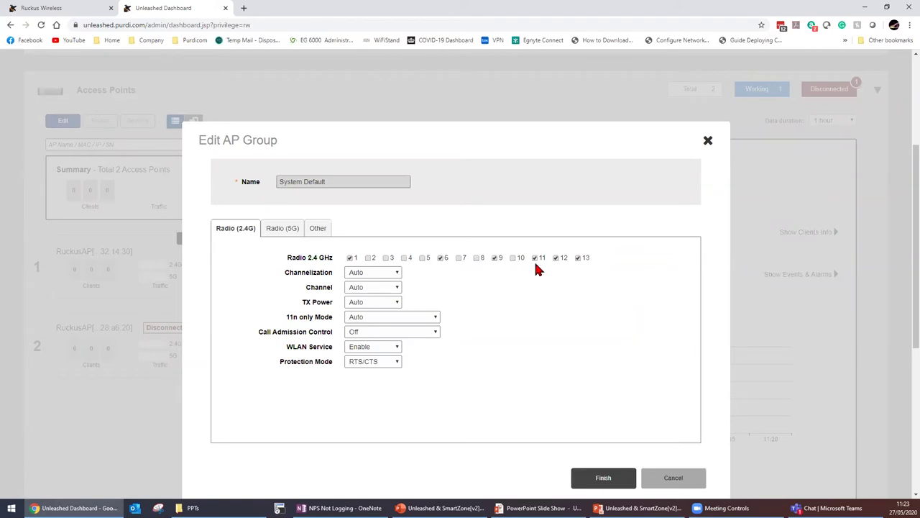
click(578, 258)
click(398, 291)
click(399, 278)
click(399, 278)
click(374, 303)
click(395, 362)
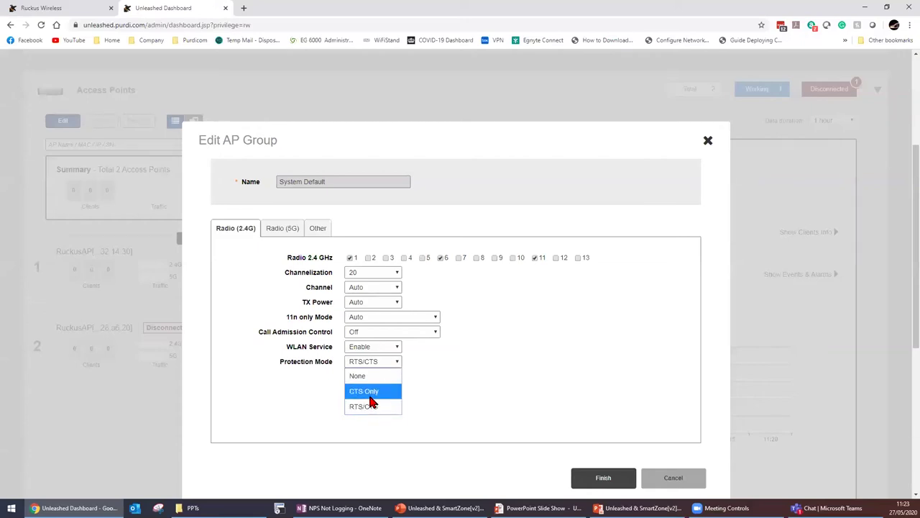
click(371, 397)
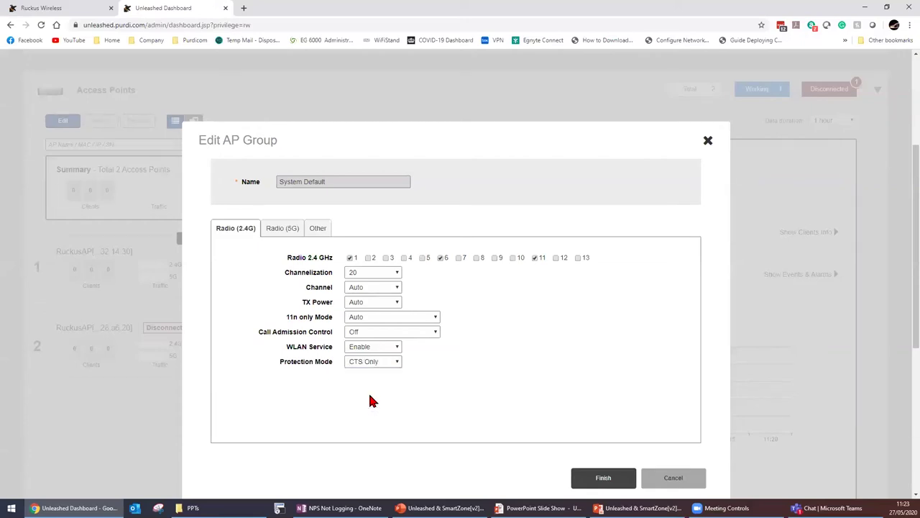
Step: Set the System Default AP group's 5 GHz channelization to 40 and save the group
click(279, 230)
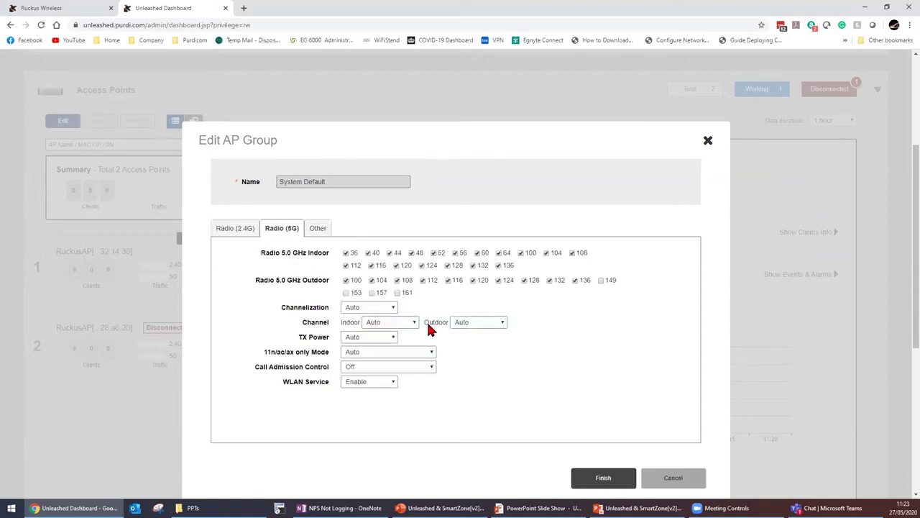
click(394, 308)
click(379, 353)
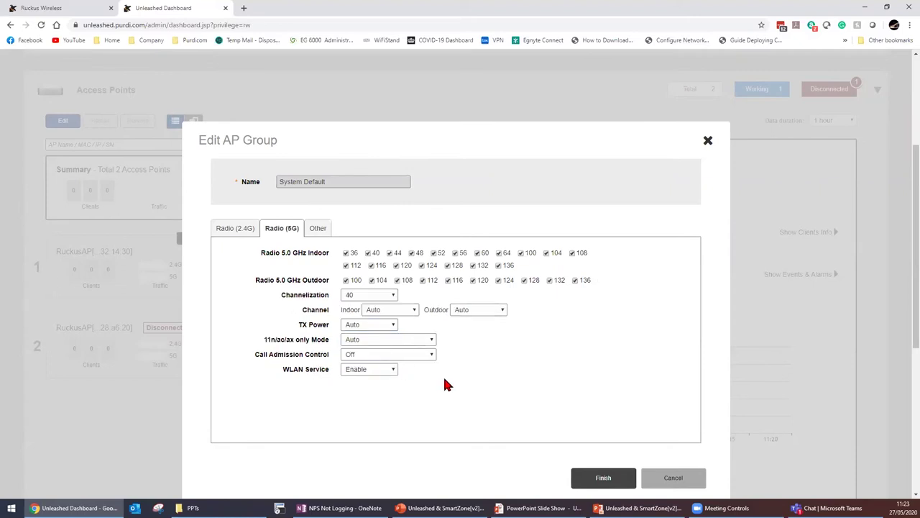
click(358, 295)
click(368, 310)
click(368, 295)
click(372, 339)
click(602, 486)
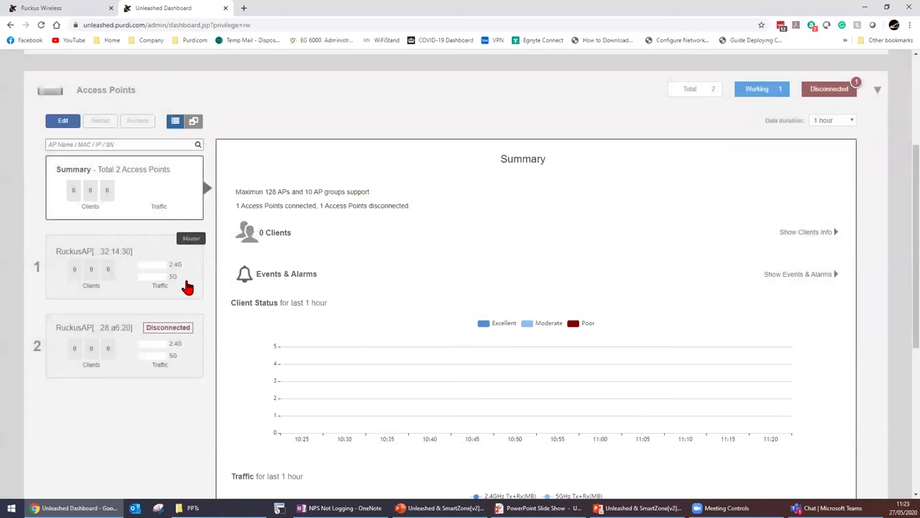
Step: Examine the master access point's WLANs, clients, events and alarms, and its status and traffic graphs
click(187, 287)
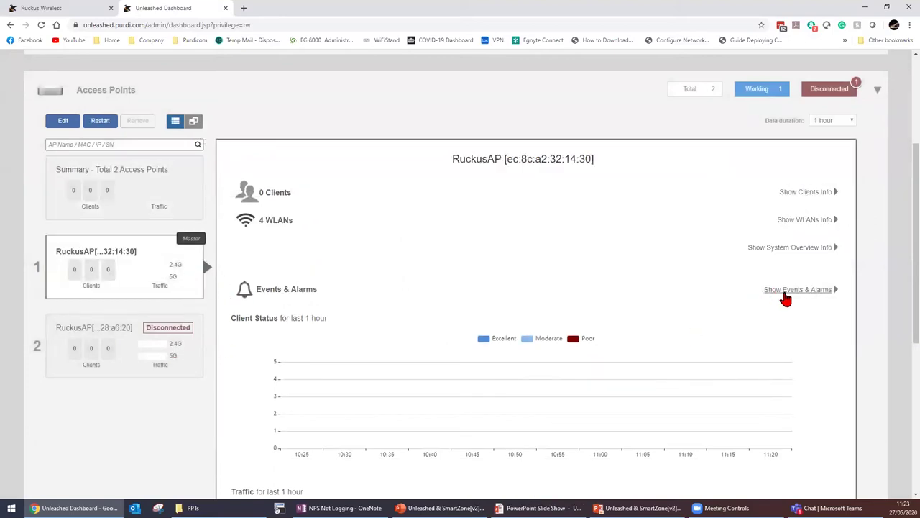
click(825, 221)
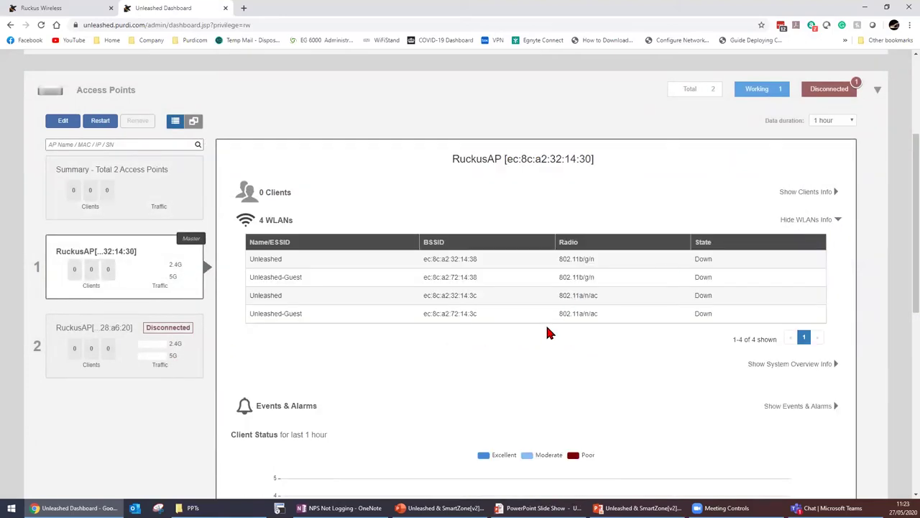
click(820, 192)
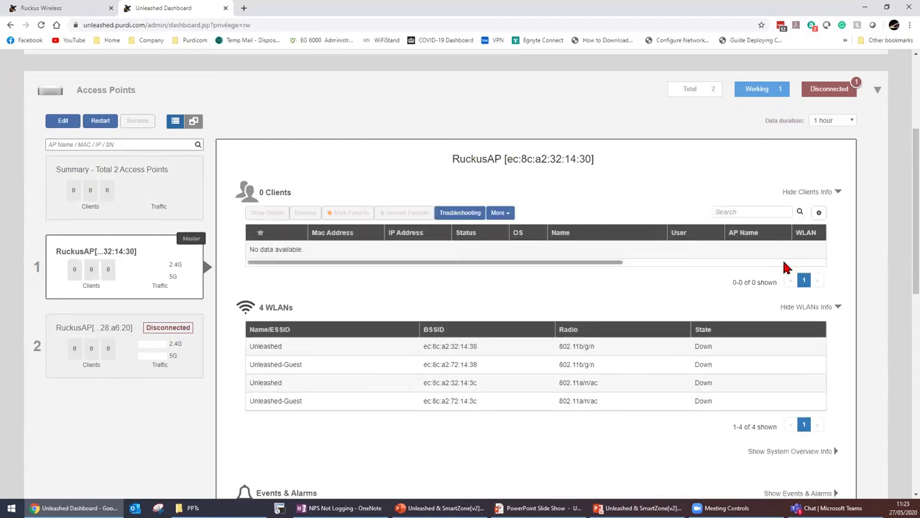
scroll(788, 288, down, 2)
click(786, 305)
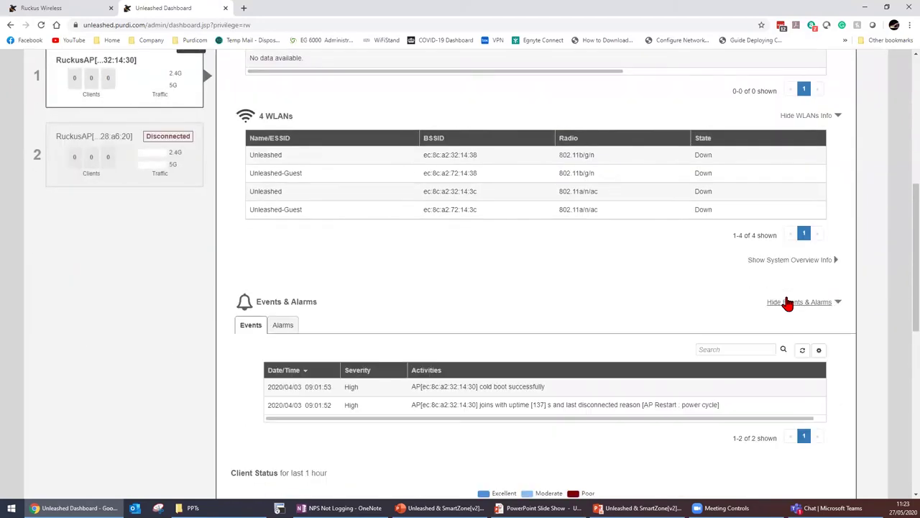
scroll(773, 309, down, 2)
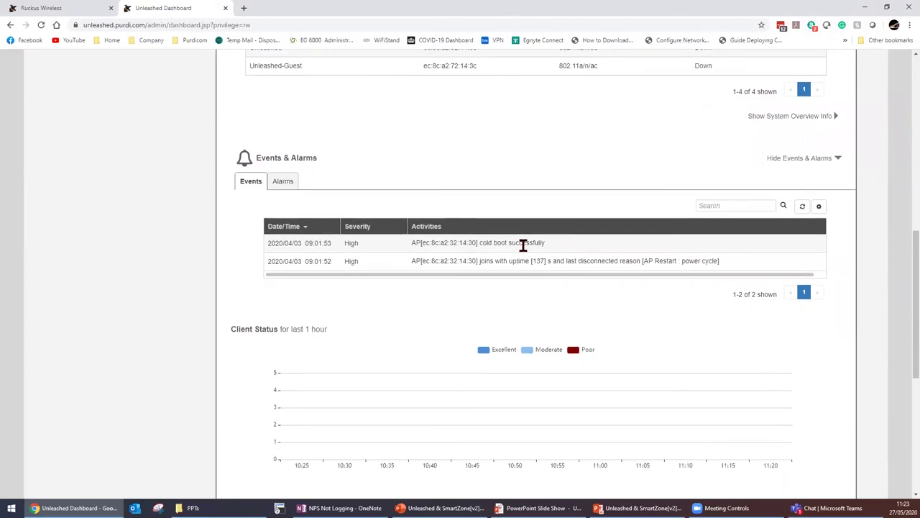
scroll(524, 244, down, 1)
scroll(524, 245, down, 4)
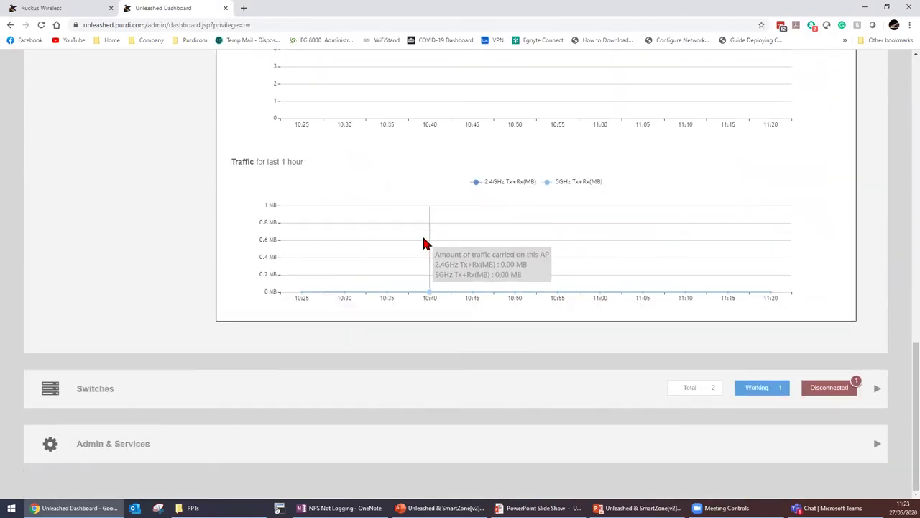
Step: Show the Switches summary and examine its port usage, PoE budget, and events and alarms
click(425, 392)
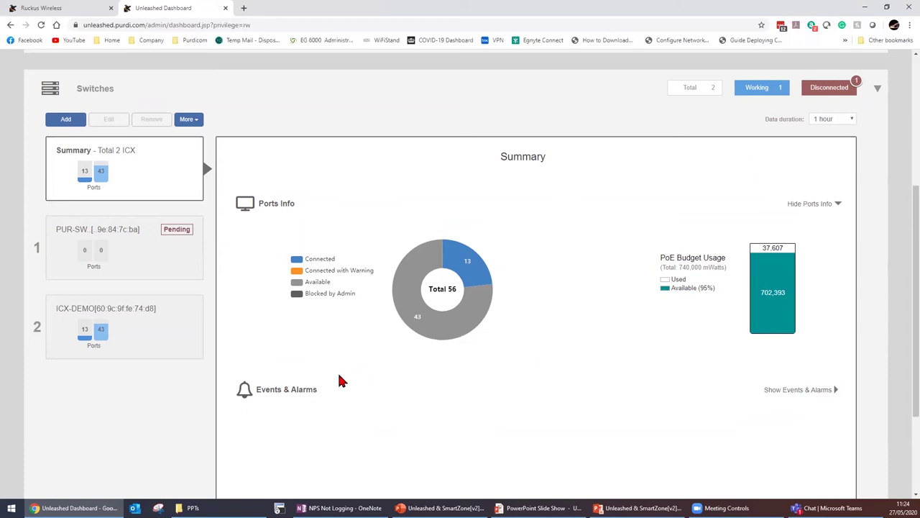
mouse_move(476, 318)
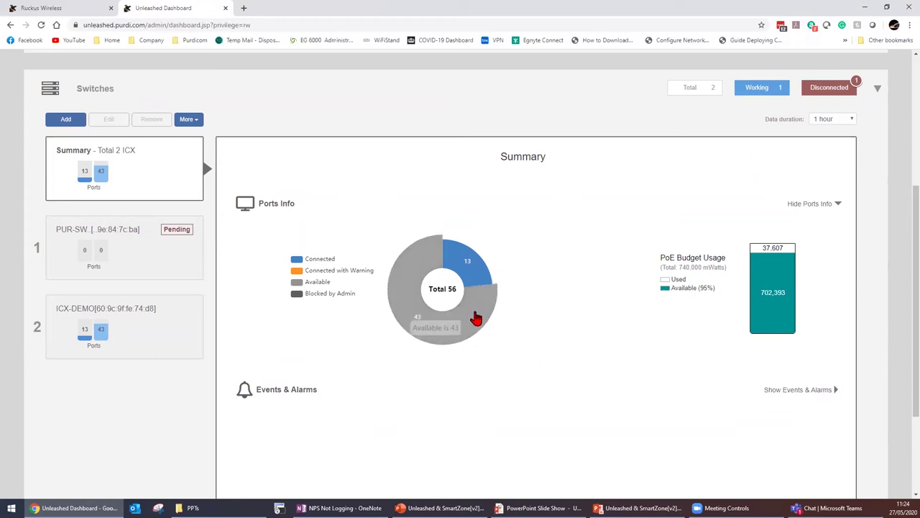
mouse_move(472, 257)
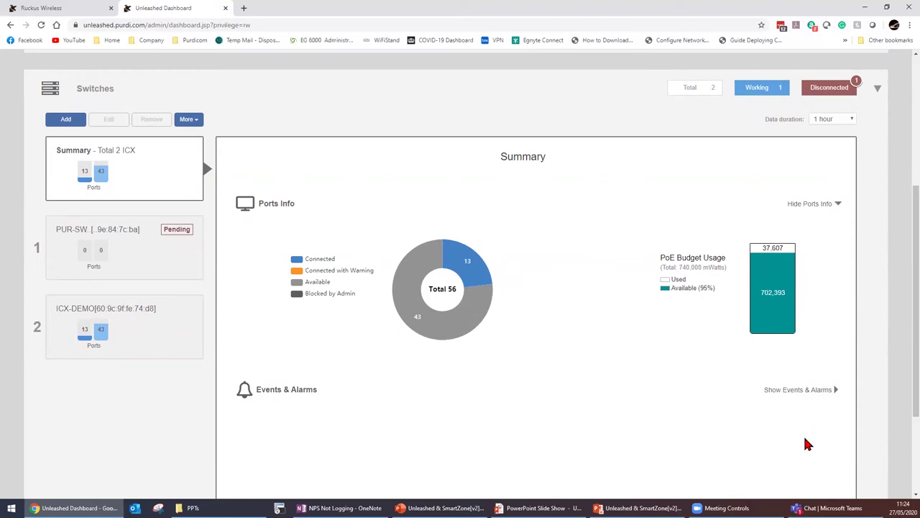
scroll(809, 400, down, 2)
click(817, 248)
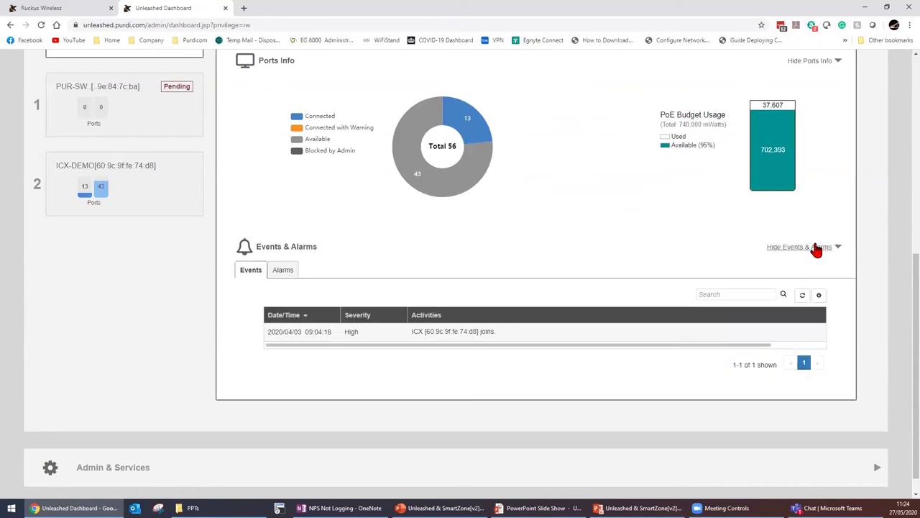
Step: Check the pending switch's join information, and examine the ICX-DEMO switch's port diagram and its legend
click(130, 105)
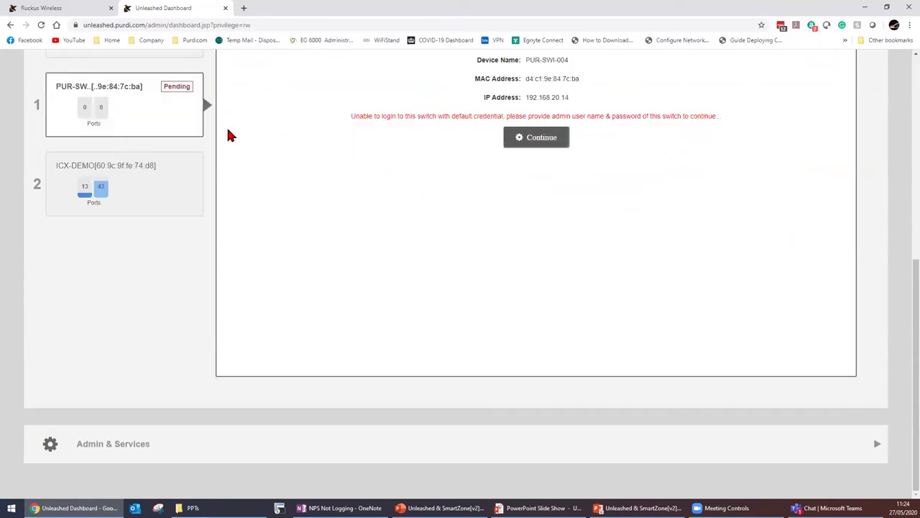
scroll(586, 201, up, 2)
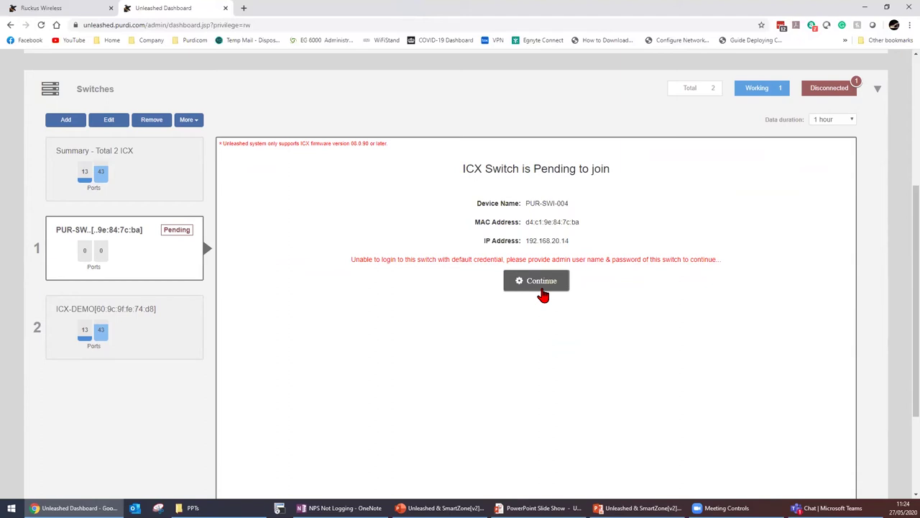
click(149, 342)
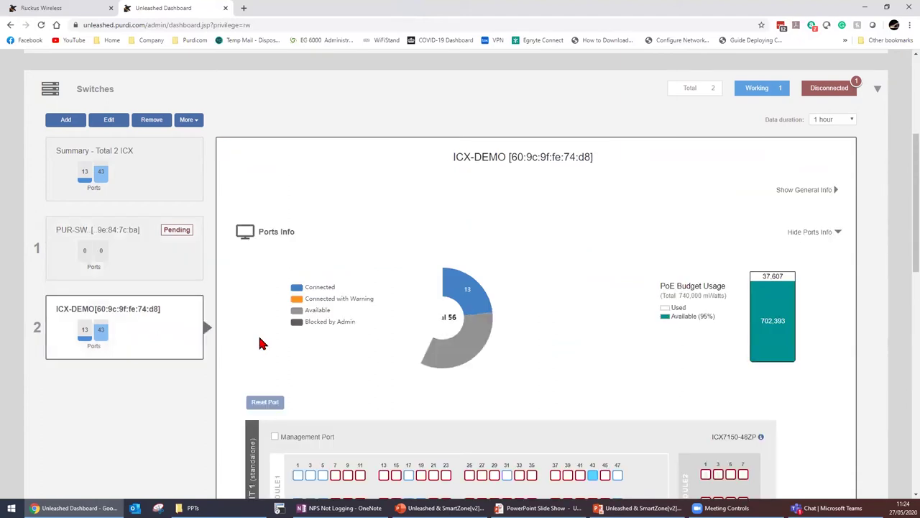
scroll(278, 338, down, 3)
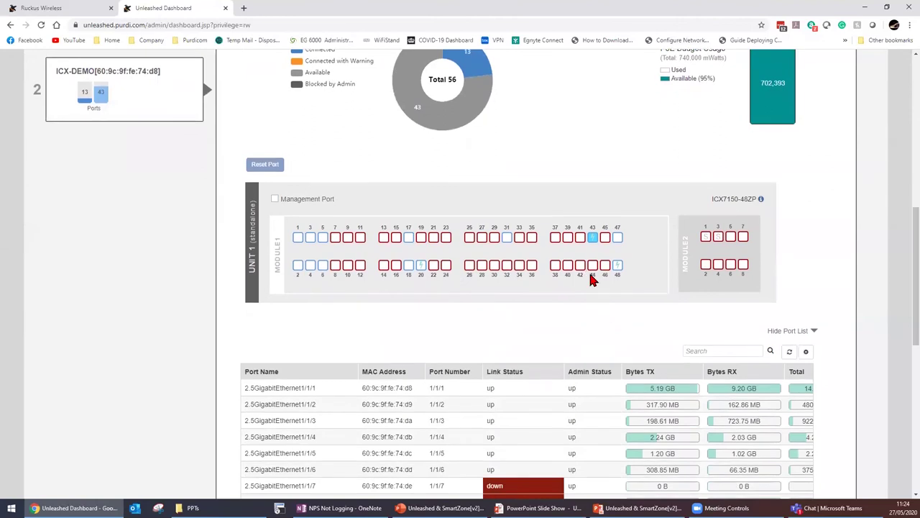
mouse_move(762, 202)
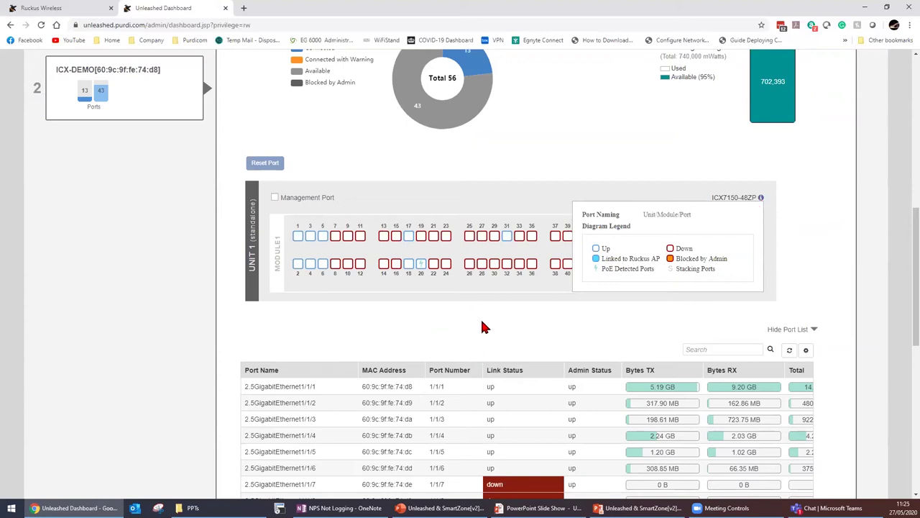
Step: Select port 20 in the ICX-DEMO port diagram and read its port list entry, including speed, PoE usage and VLAN
click(421, 264)
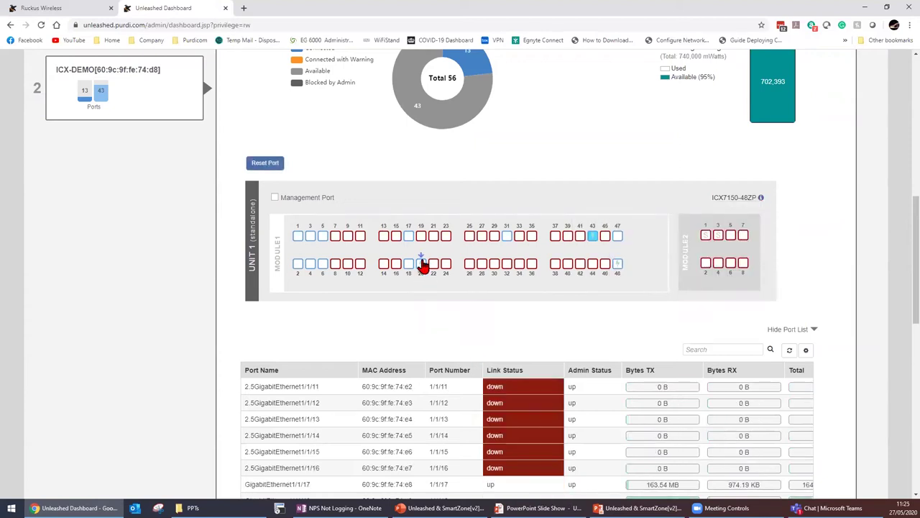
scroll(424, 265, down, 2)
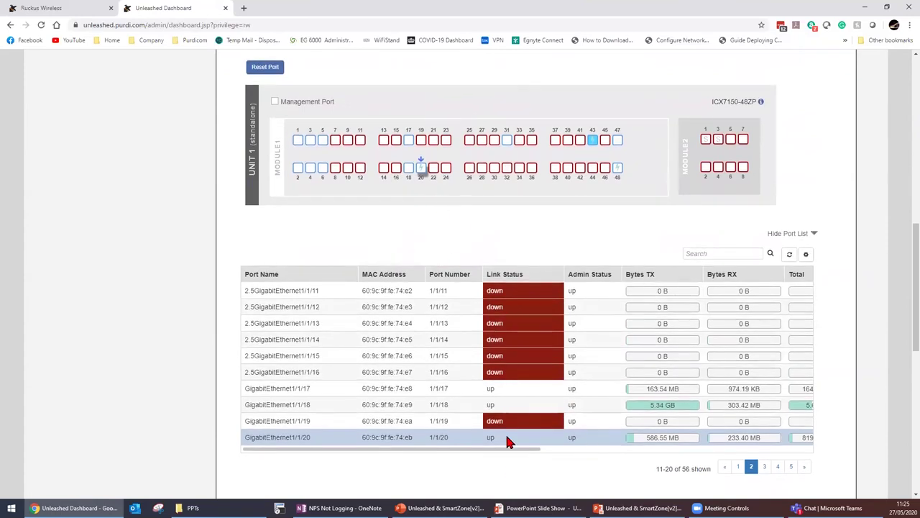
drag(493, 449, 711, 451)
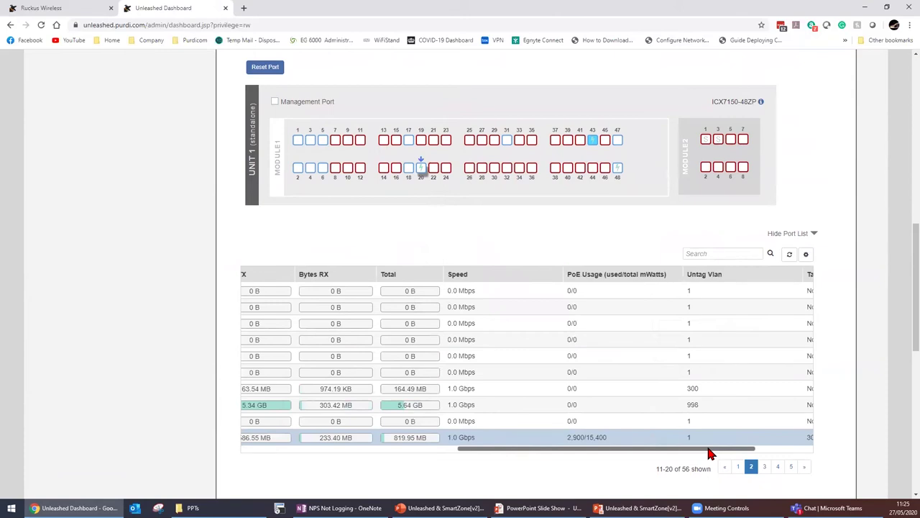
drag(711, 454, 299, 446)
Step: Examine port 20's traffic trend graph and the full details in its LLDP neighbor list
scroll(377, 453, down, 1)
scroll(380, 461, down, 4)
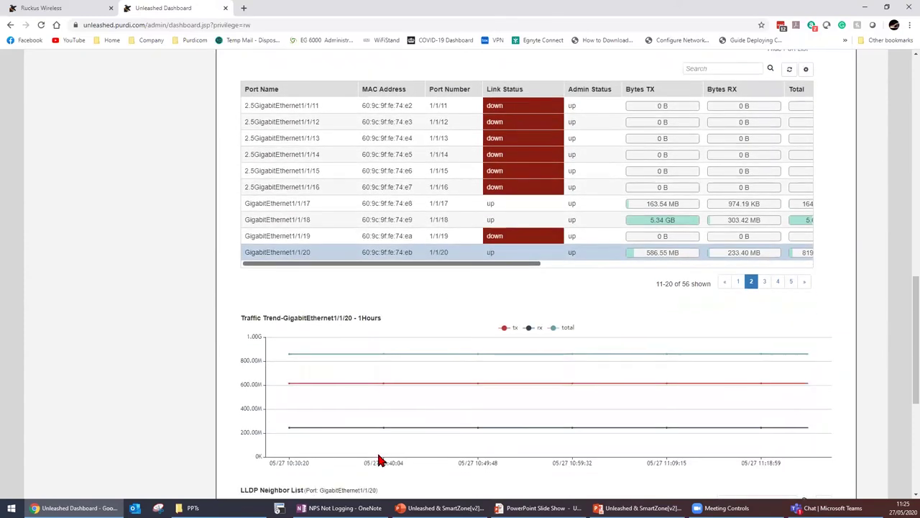
scroll(439, 350, up, 2)
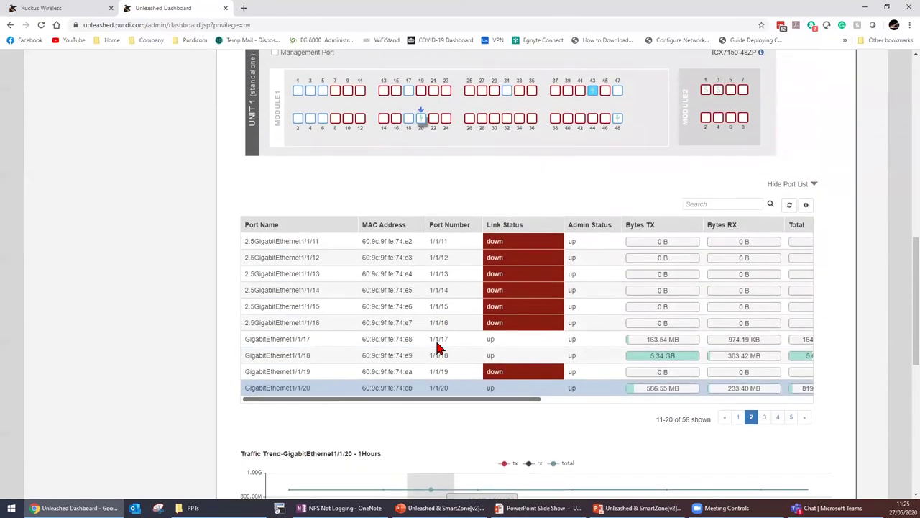
scroll(438, 347, down, 2)
scroll(440, 344, down, 4)
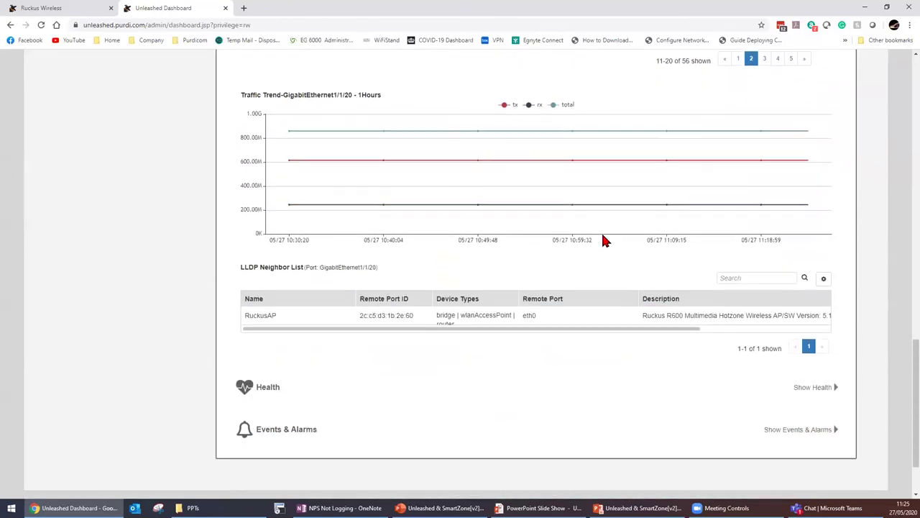
drag(323, 307, 487, 298)
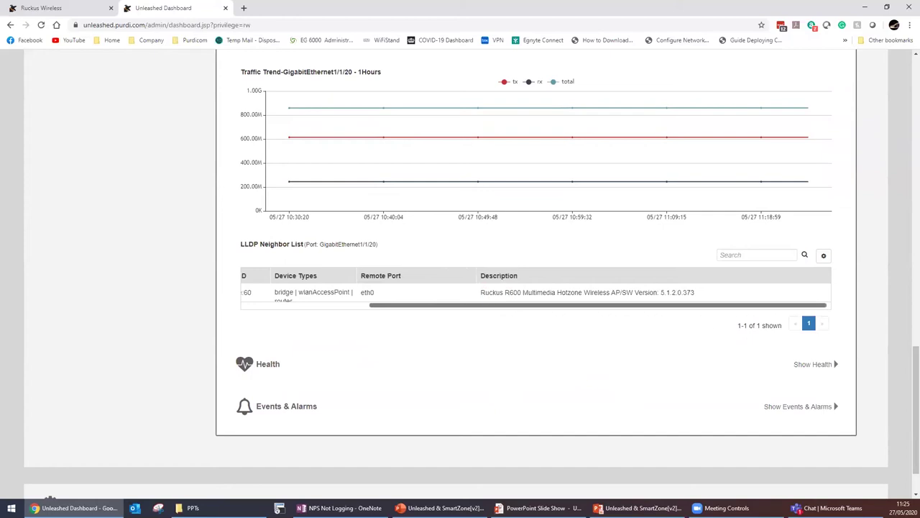
drag(663, 311, 497, 319)
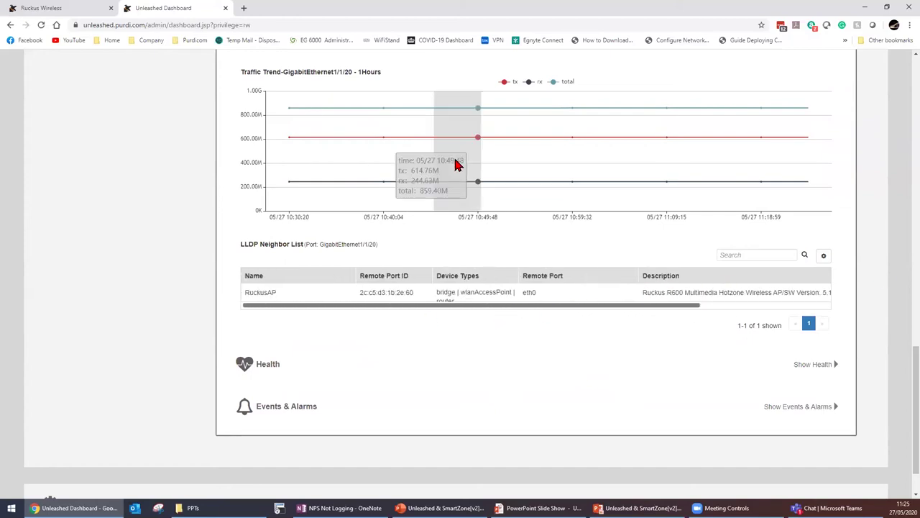
Step: Select port 48 in the port diagram and examine its traffic trend and LLDP neighbor
scroll(456, 165, up, 4)
scroll(456, 165, up, 4)
click(619, 216)
scroll(547, 273, down, 5)
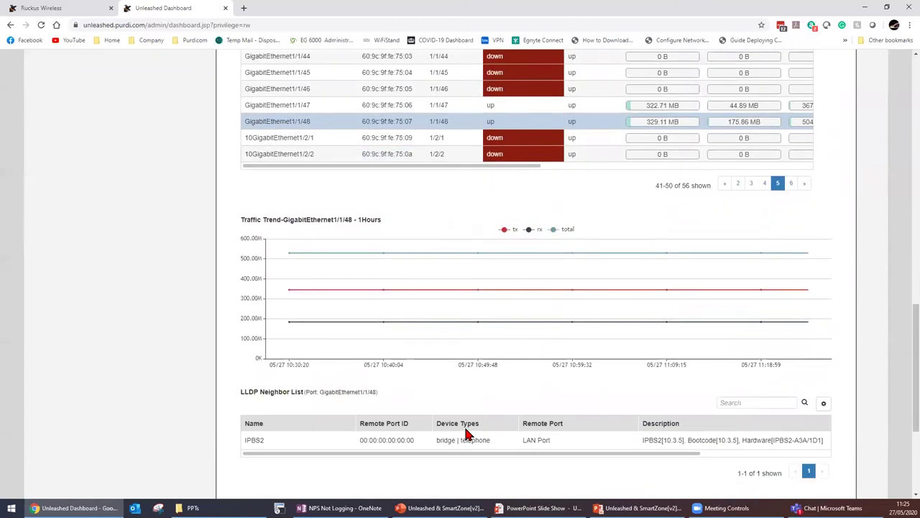
Step: Read all columns of the LLDP neighbor entry for port 48
scroll(495, 453, right, 3)
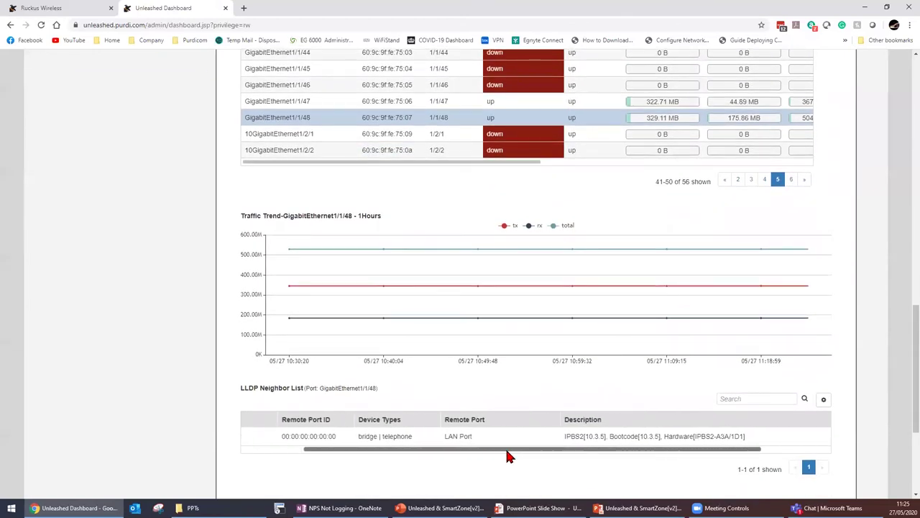
scroll(496, 457, left, 3)
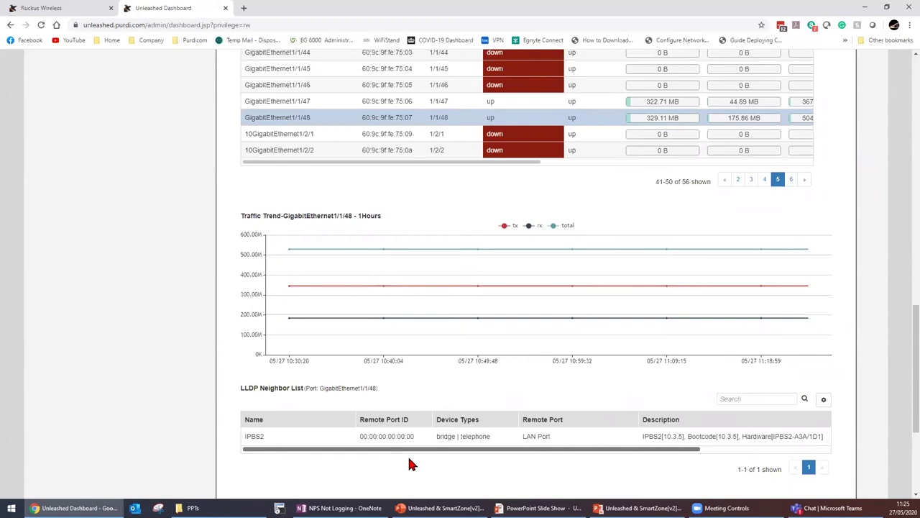
scroll(759, 413, down, 2)
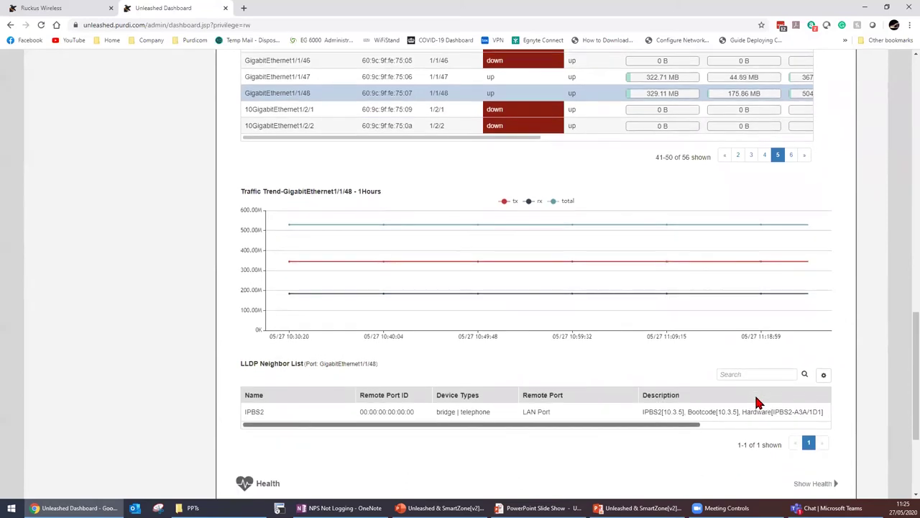
Step: Show the switch's Health section and examine its CPU utilization, memory usage, power supply, temperature and fan status
click(816, 366)
scroll(476, 314, down, 3)
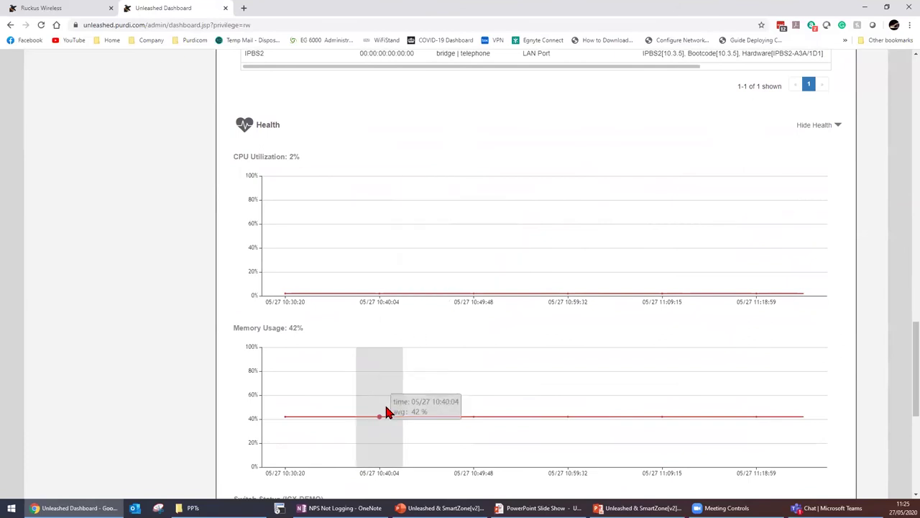
scroll(388, 412, down, 1)
scroll(387, 410, down, 2)
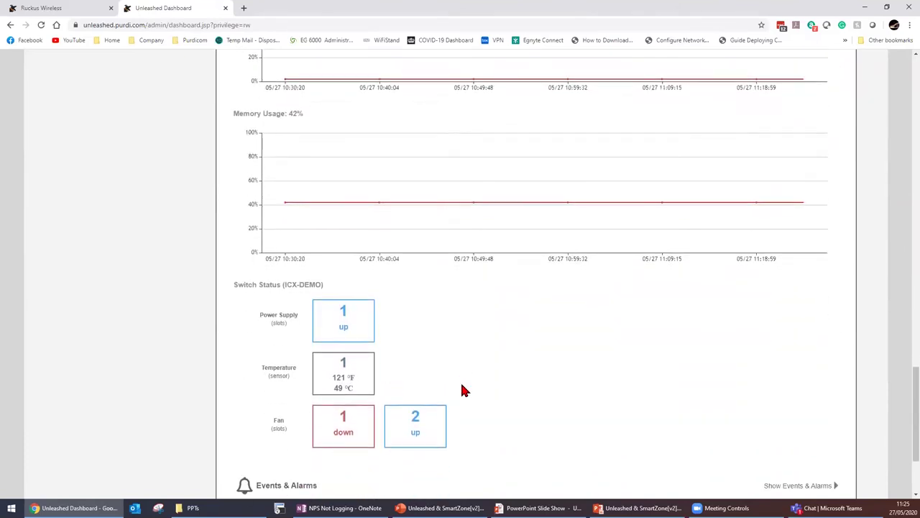
scroll(504, 302, down, 2)
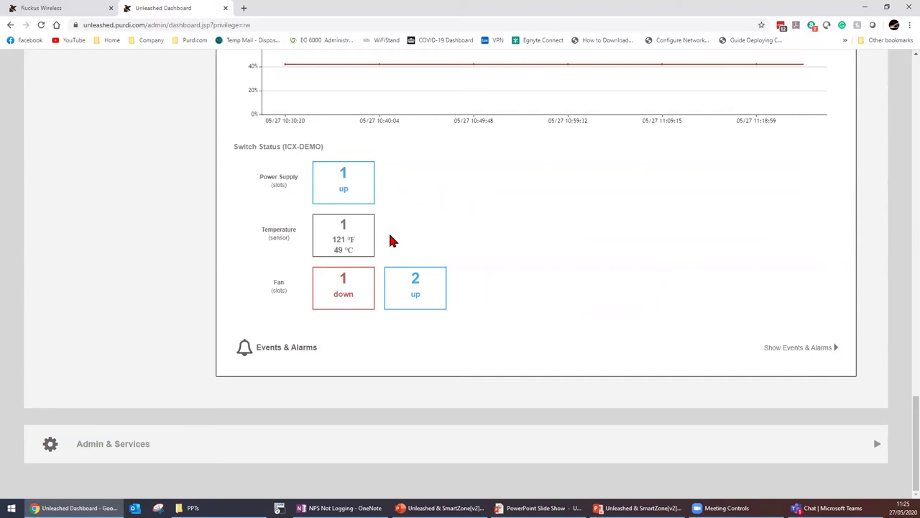
Step: Expand Events & Alarms for the ICX-DEMO switch, read its event list, and return to the dashboard overview
click(295, 354)
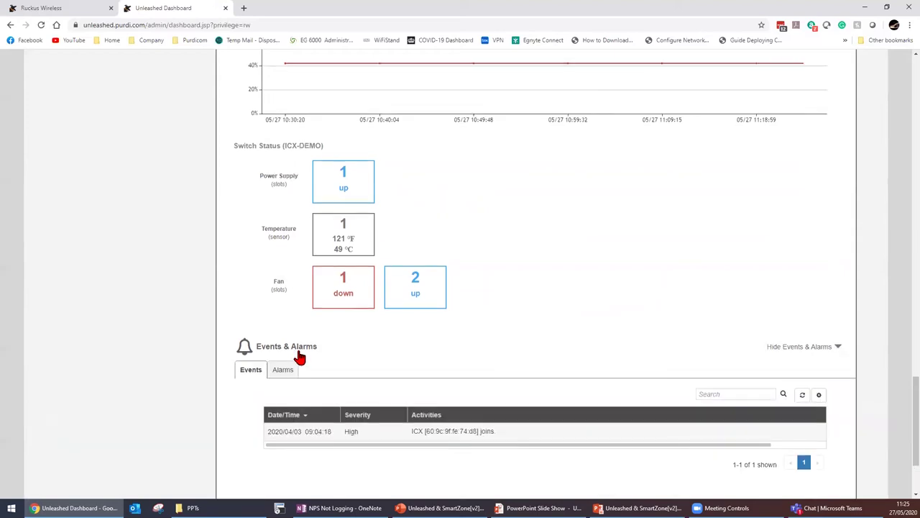
scroll(299, 357, down, 2)
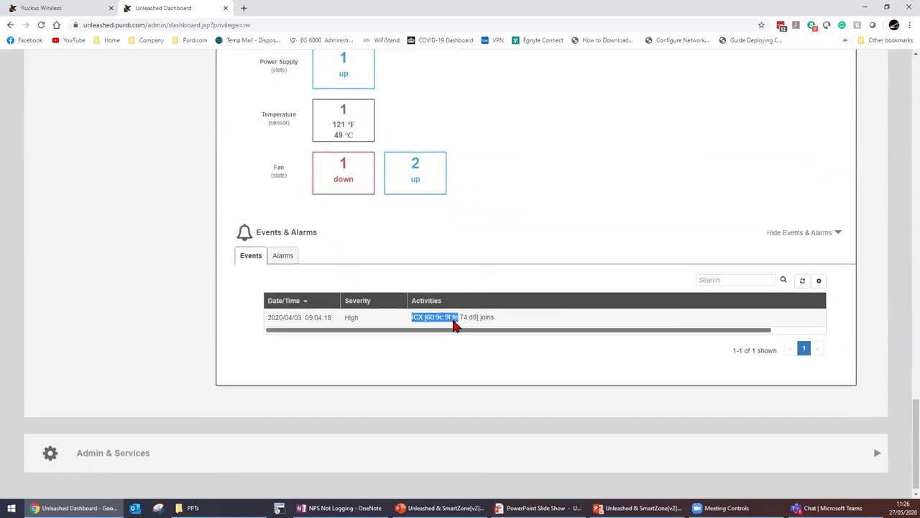
scroll(455, 325, up, 8)
scroll(460, 317, up, 10)
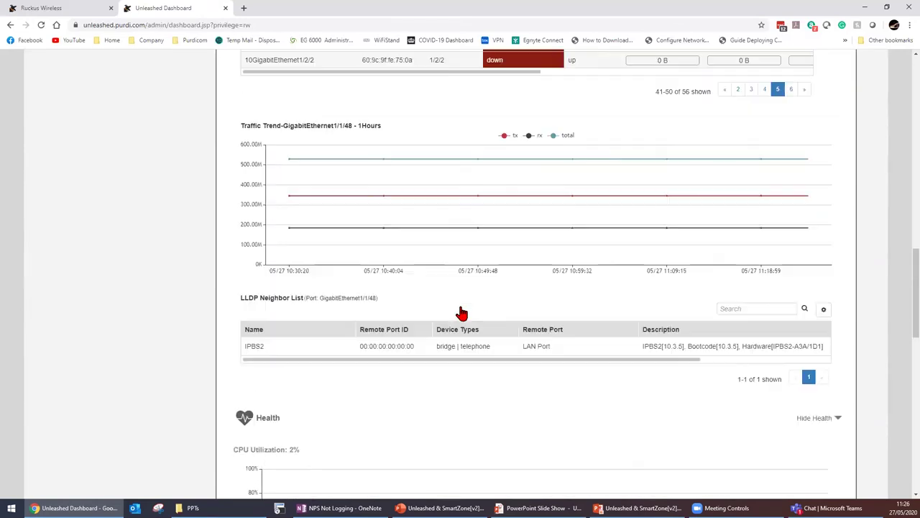
scroll(461, 315, up, 10)
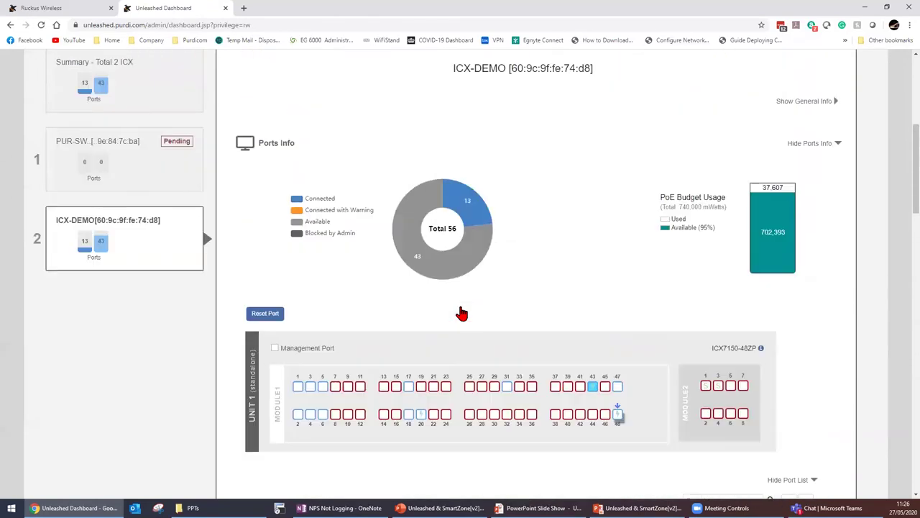
scroll(416, 310, up, 1)
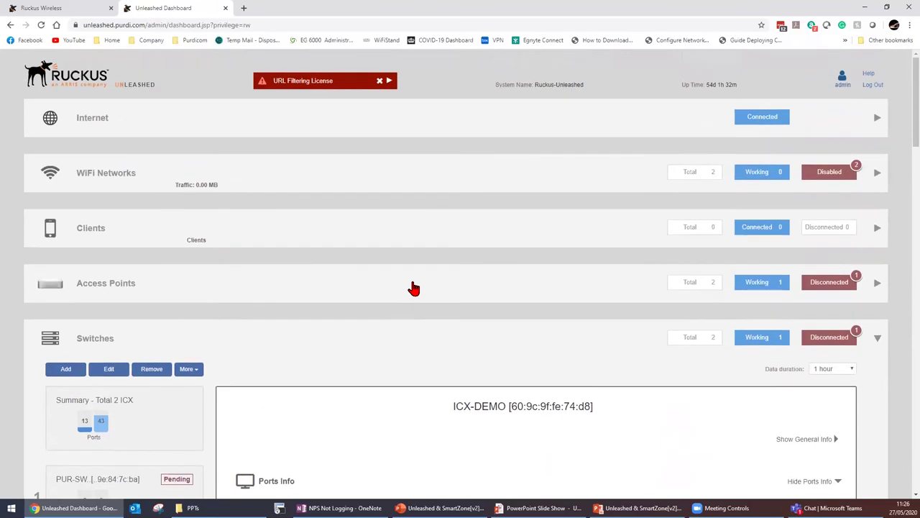
Step: Switch to the SmartZone 100 controller's browser page, log in and dismiss the Google Maps message
click(40, 8)
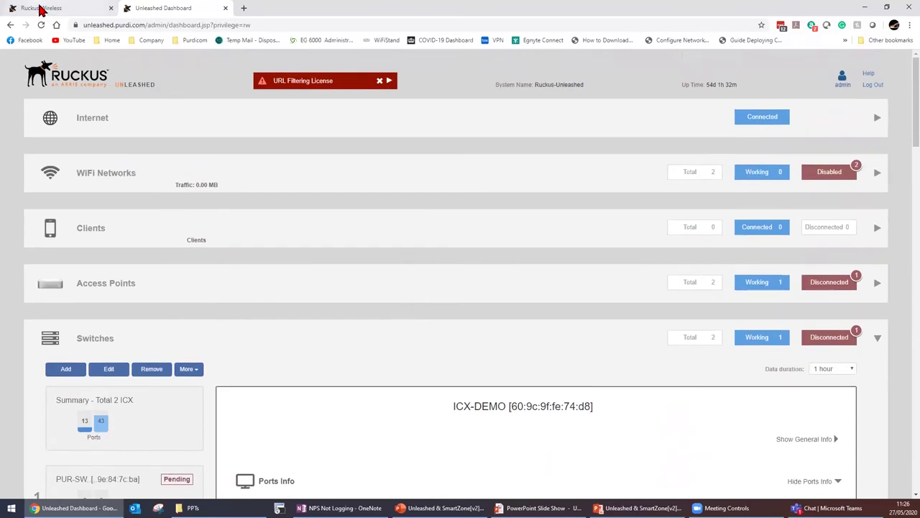
click(469, 344)
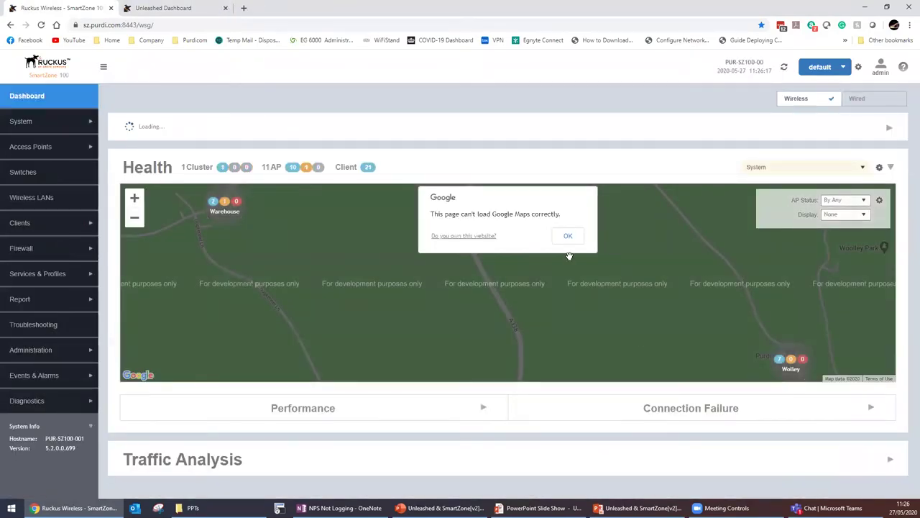
click(567, 236)
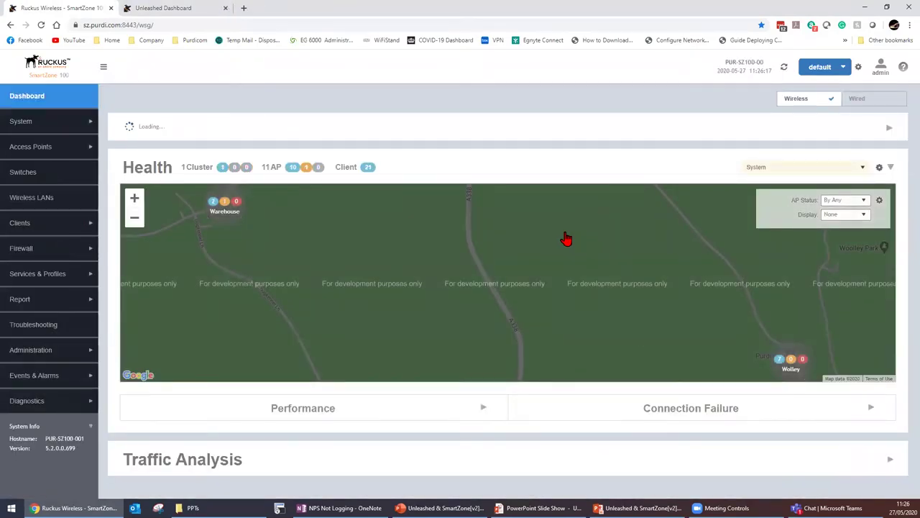
Step: Detect the RF neighbors of the Unit 4 - Technical access point and widen the SNR(2.4G) column
click(59, 152)
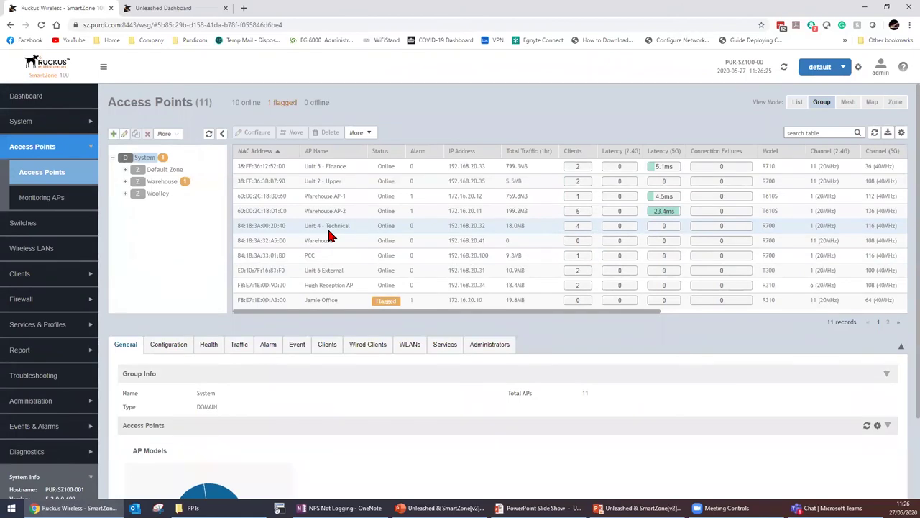
click(330, 231)
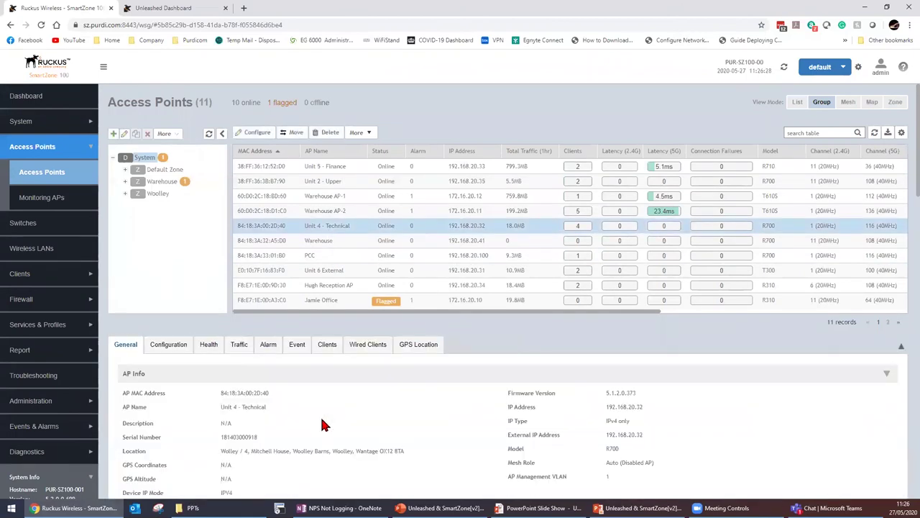
scroll(320, 402, down, 20)
click(136, 323)
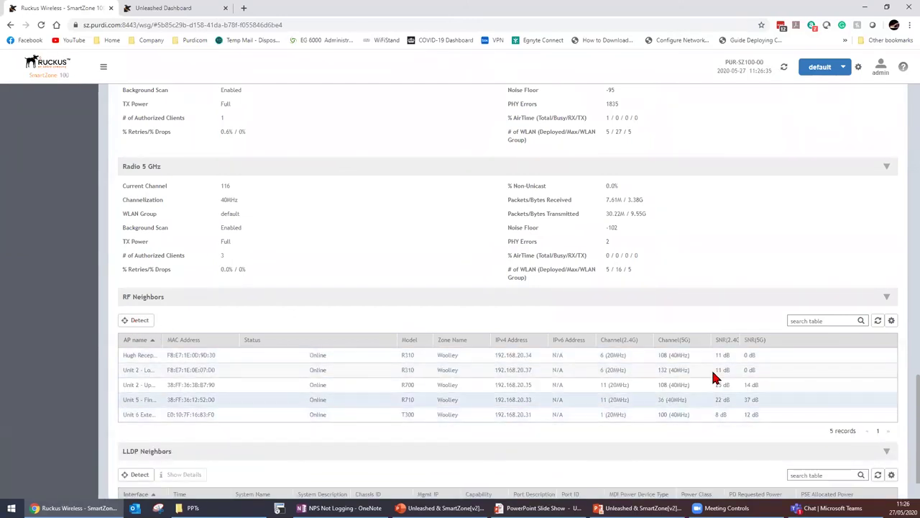
drag(740, 338, 775, 345)
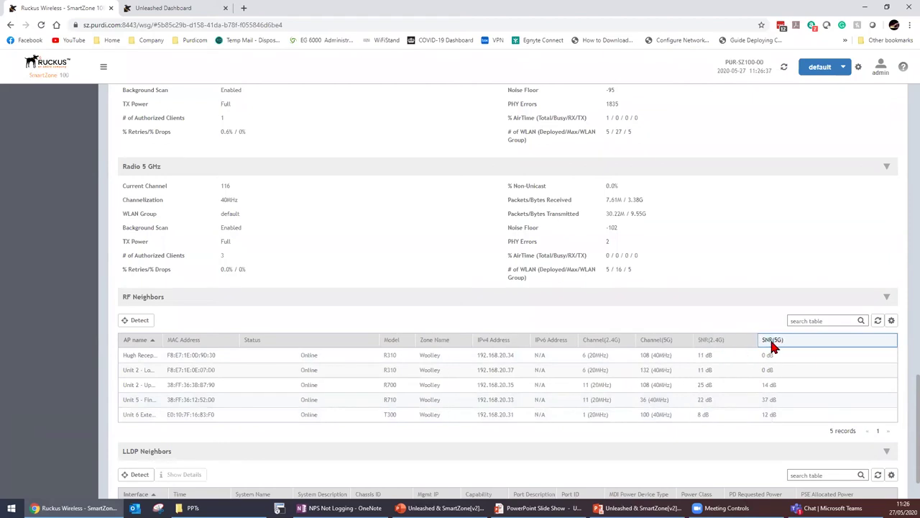
Step: Detect the LLDP neighbors of the Unit 4 - Technical access point and read the connected switch and power details
scroll(240, 423, down, 1)
scroll(239, 423, down, 1)
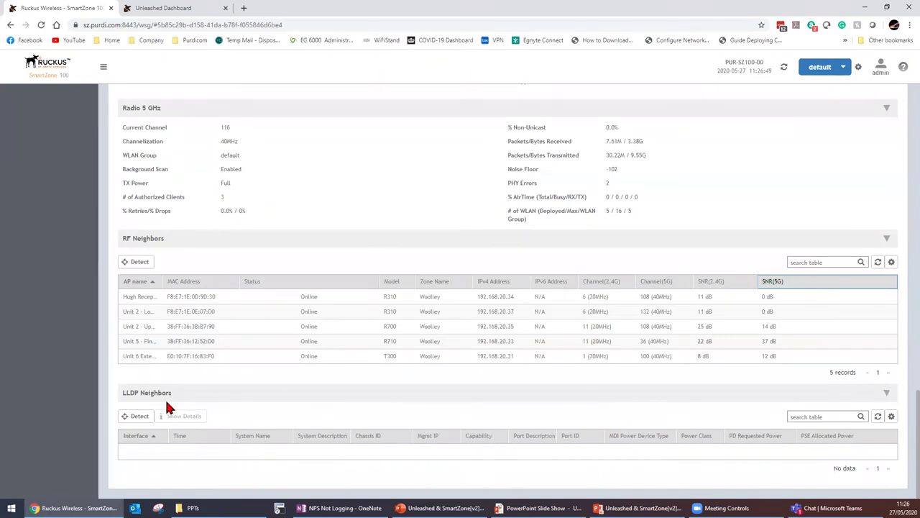
click(139, 416)
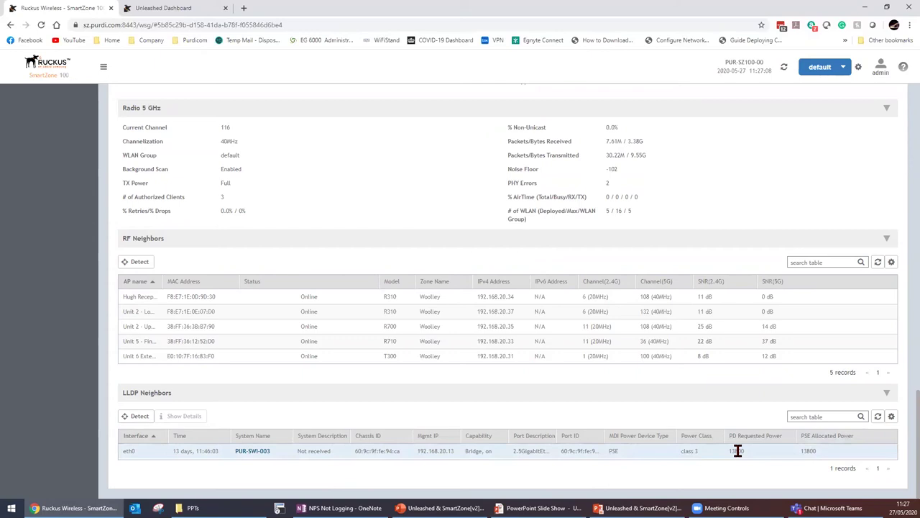
scroll(737, 451, up, 15)
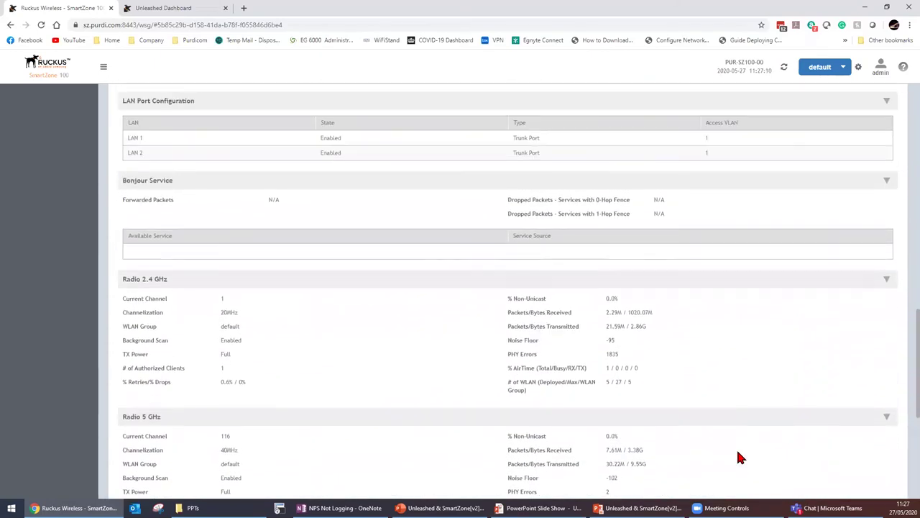
scroll(738, 457, up, 5)
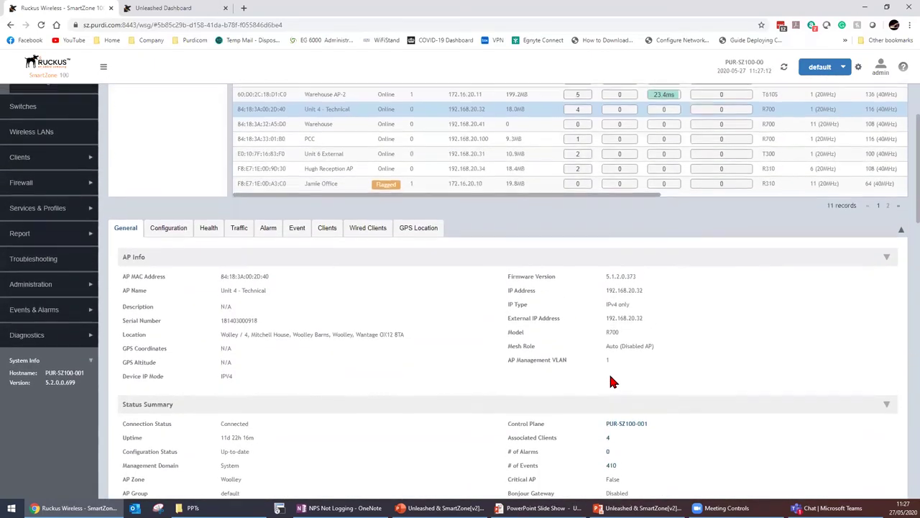
scroll(278, 364, up, 2)
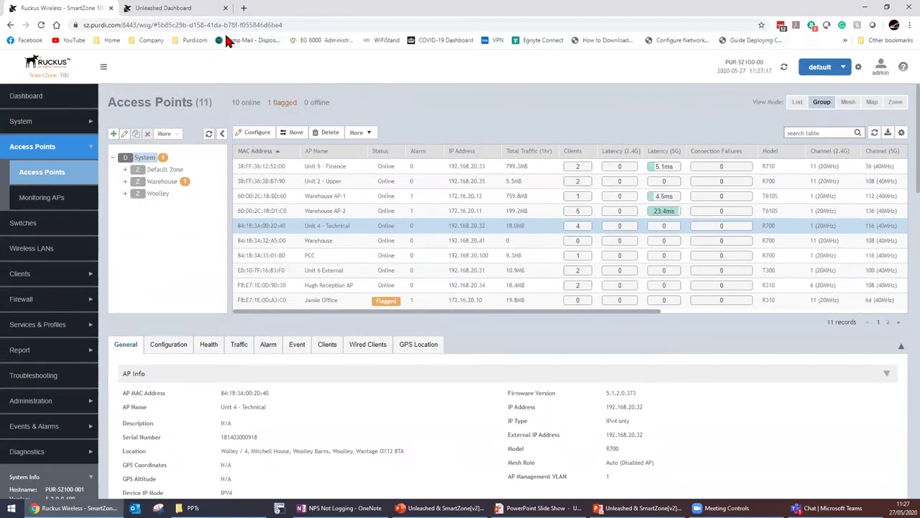
Step: Open the Virtual SmartZone controller at vszdemo.purdi.com:8443/wsg/ in a new browser tab
click(243, 8)
text(vwz)
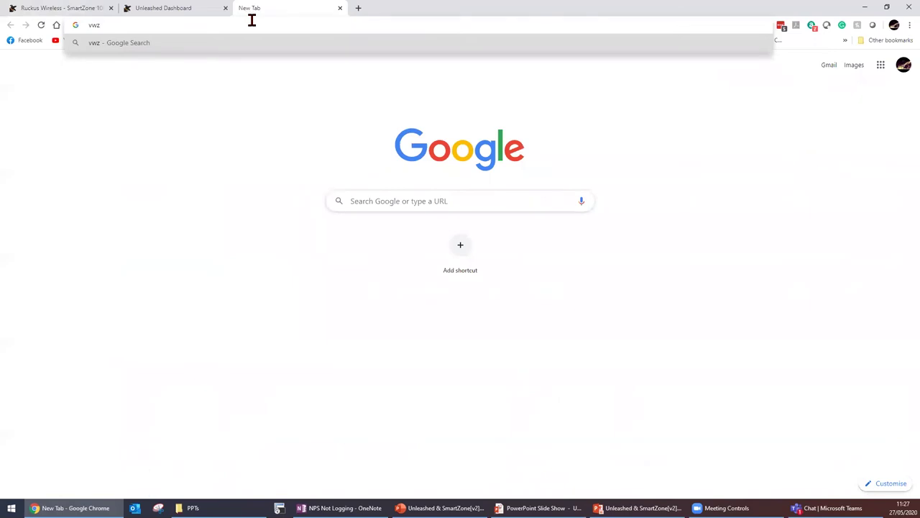
key(BackSpace)
key(BackSpace)
text(sz)
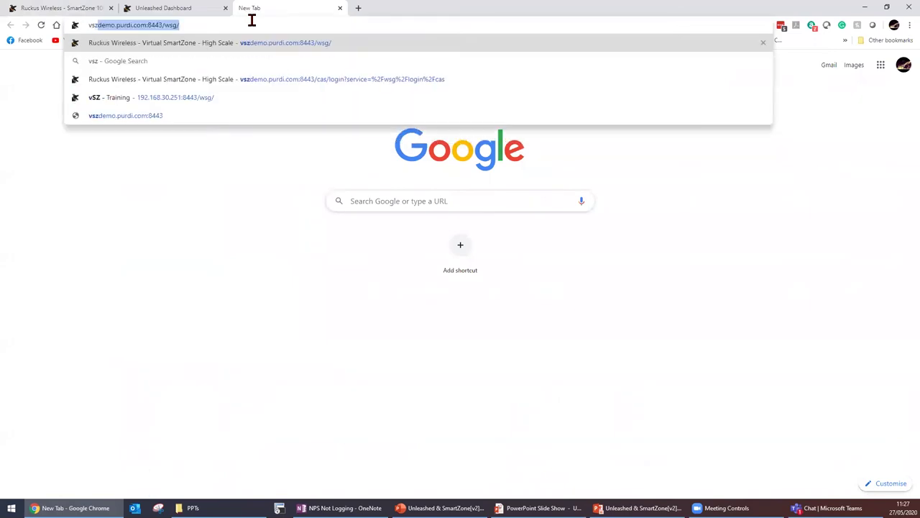
key(Return)
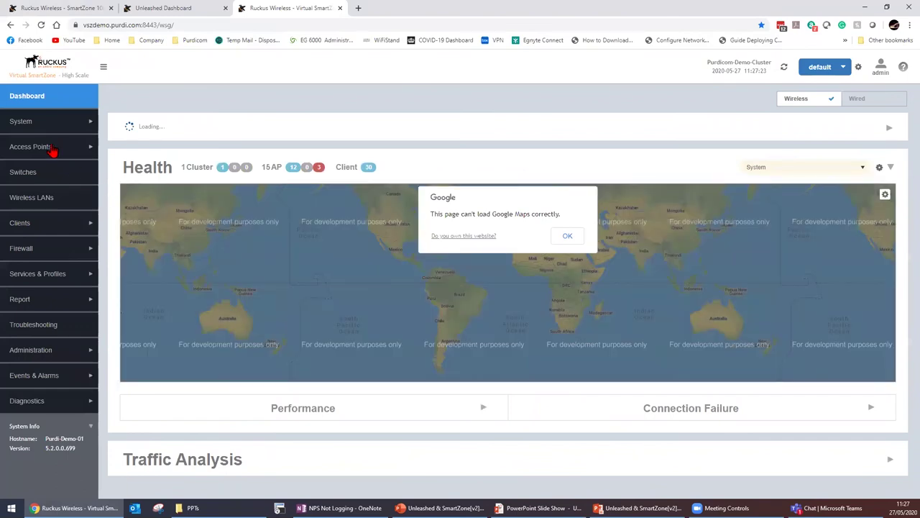
Step: Open the health view of the Office AP and examine its historical latency and airtime utilization graphs
click(45, 147)
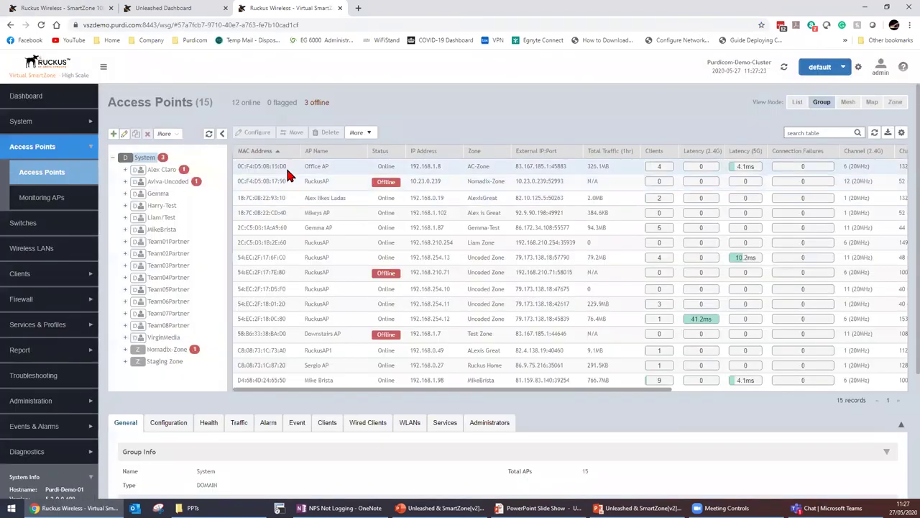
scroll(327, 461, down, 1)
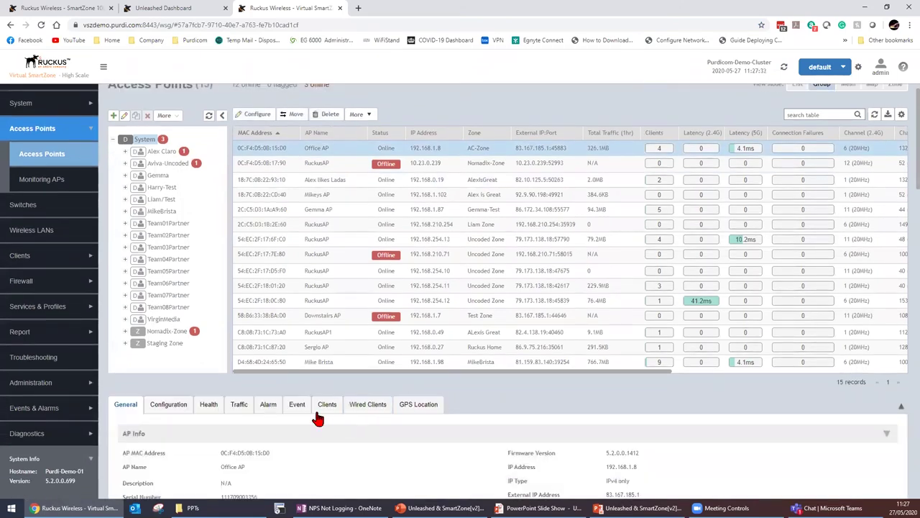
click(213, 408)
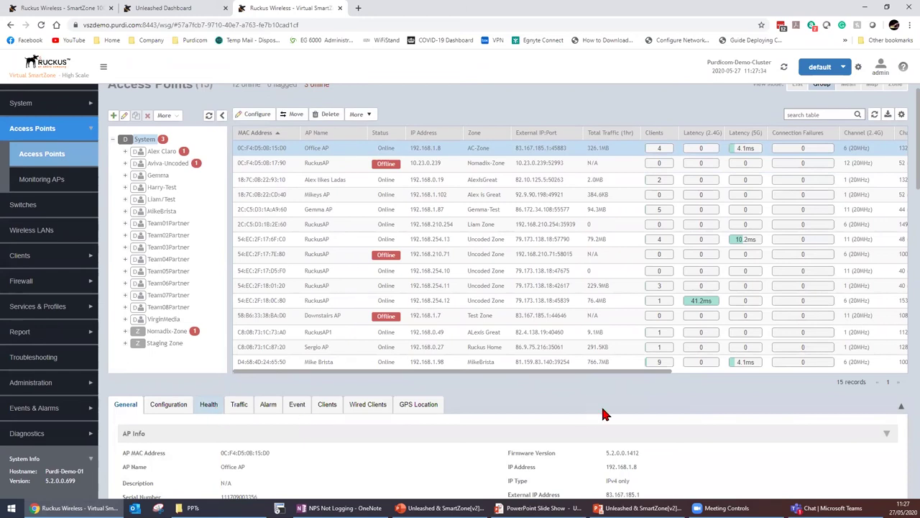
scroll(431, 369, down, 3)
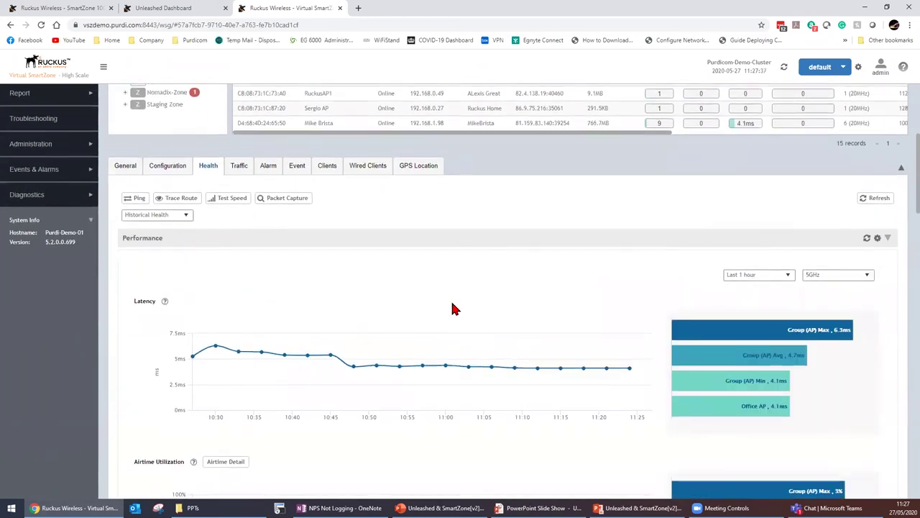
scroll(453, 308, down, 3)
scroll(452, 309, up, 2)
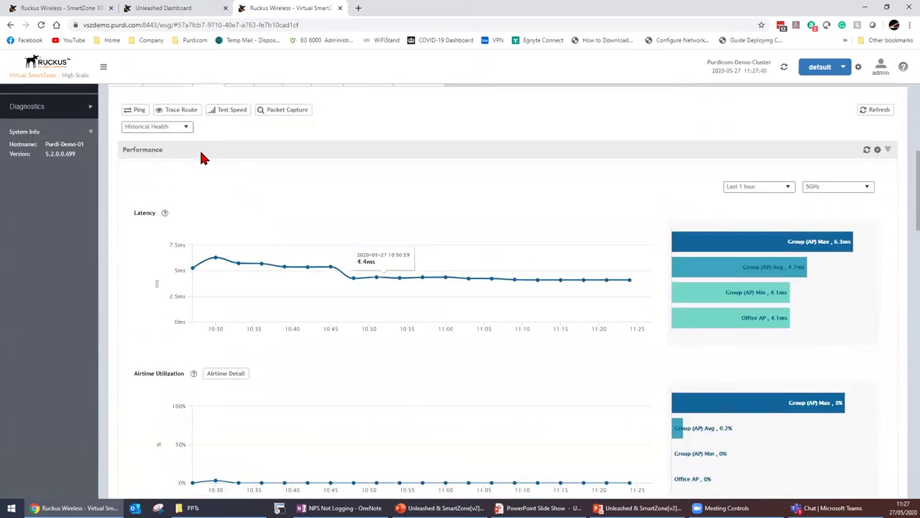
scroll(203, 159, up, 1)
Step: Start Real Time Health monitoring for the Office AP and examine the latency, capacity and connection failure graphs
click(184, 170)
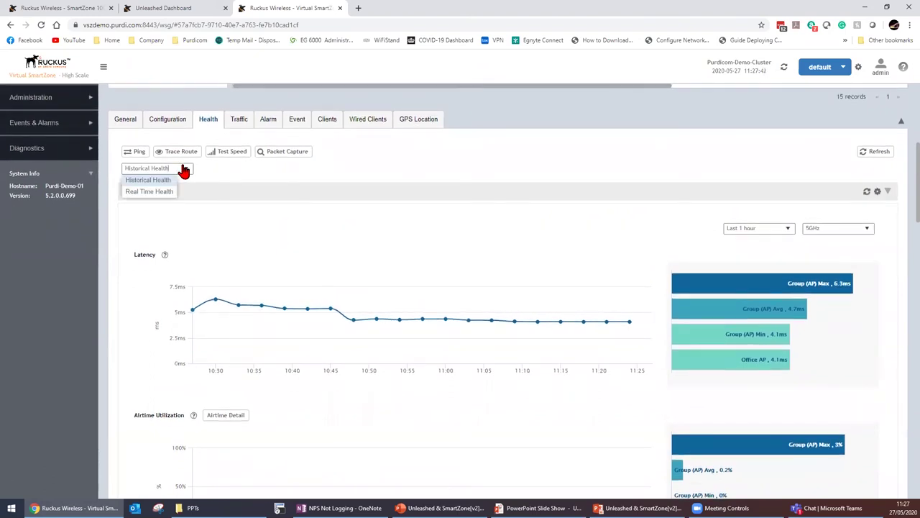
click(160, 190)
click(216, 169)
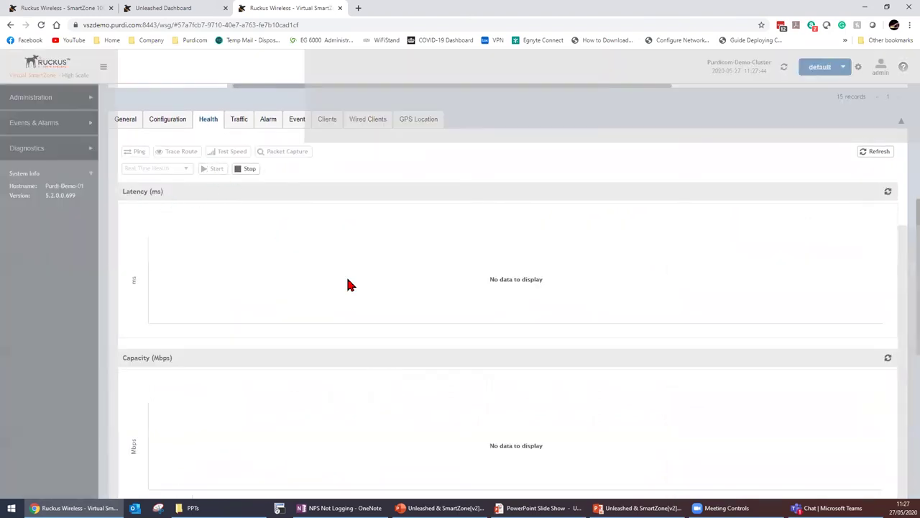
scroll(505, 249, down, 2)
scroll(558, 202, up, 1)
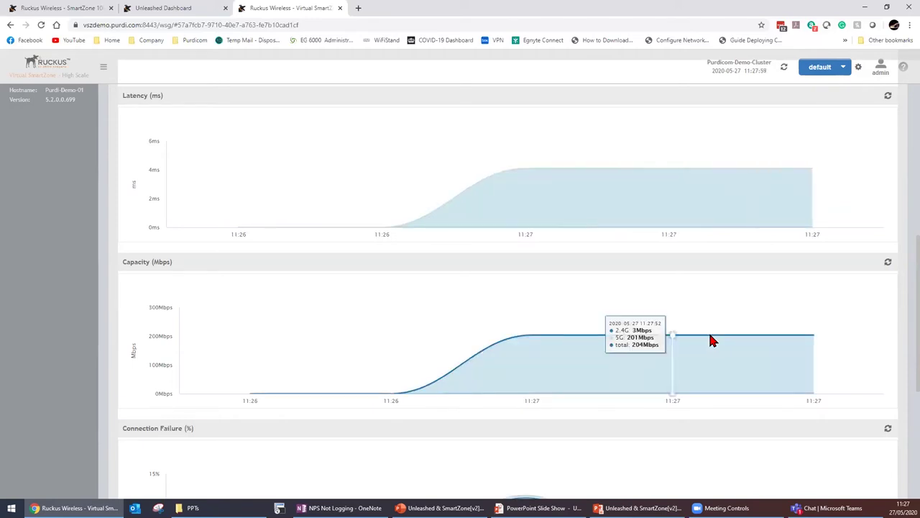
scroll(709, 340, down, 3)
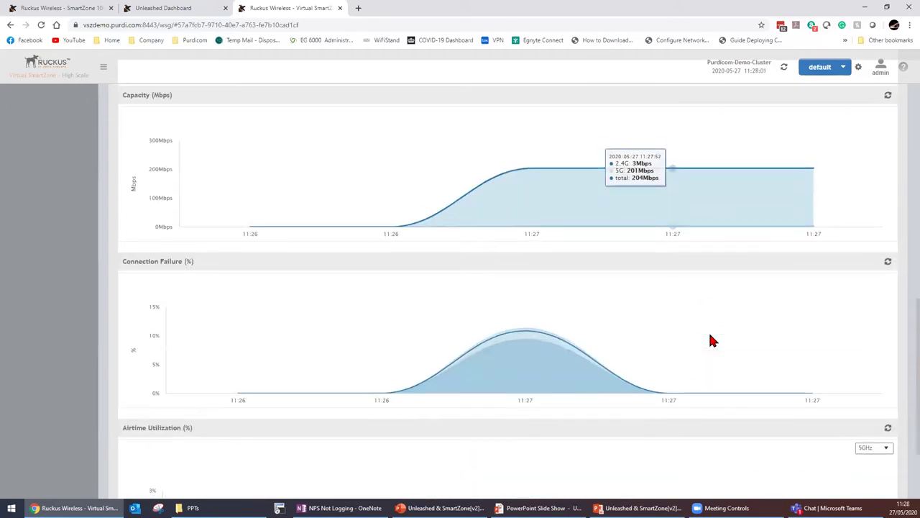
Step: Examine the Office AP's real-time connection failure and airtime utilization graphs and stop the Real Time Health monitoring
mouse_move(497, 312)
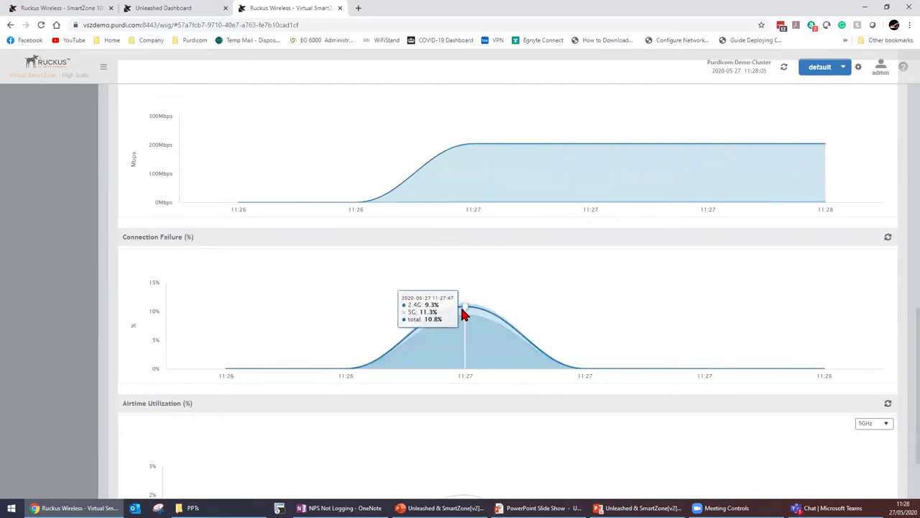
scroll(464, 314, down, 2)
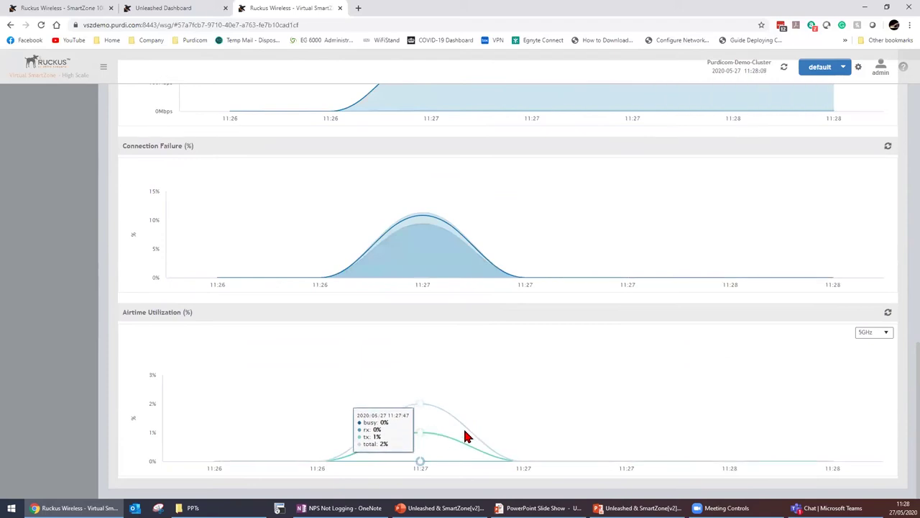
scroll(493, 403, up, 6)
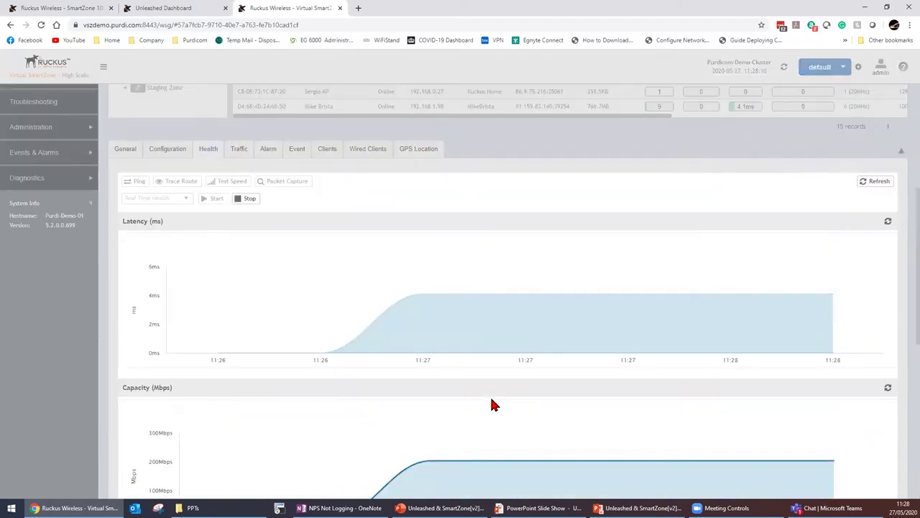
scroll(491, 405, up, 3)
scroll(350, 412, down, 1)
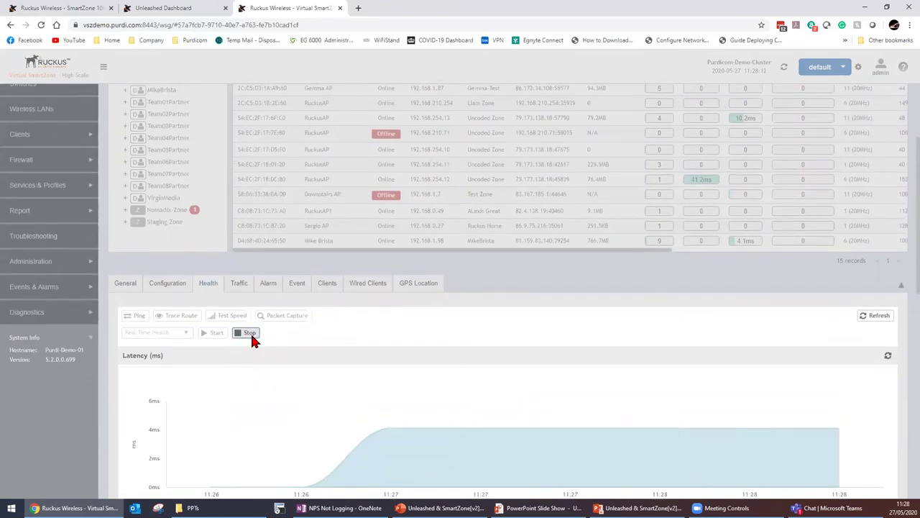
click(251, 333)
Step: Open the traffic view of the Office AP and examine its historical traffic, client count and top client graphs
click(242, 289)
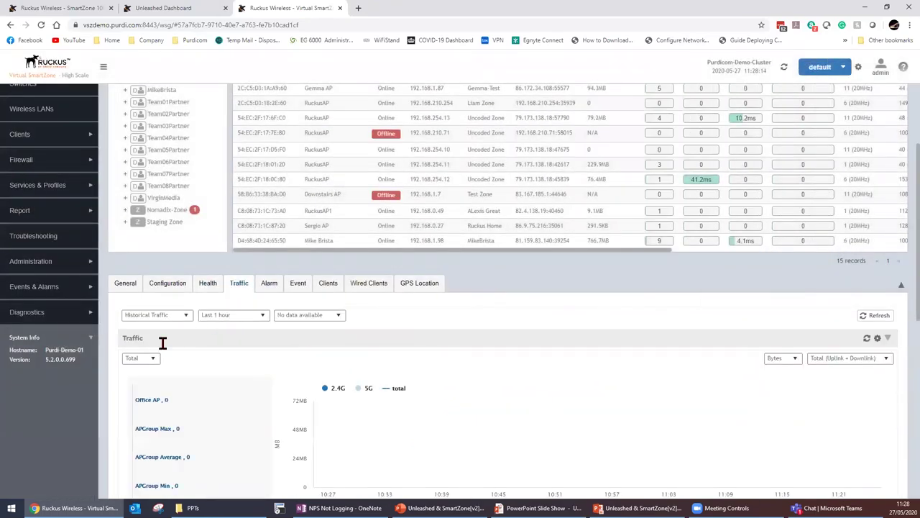
scroll(267, 354, down, 3)
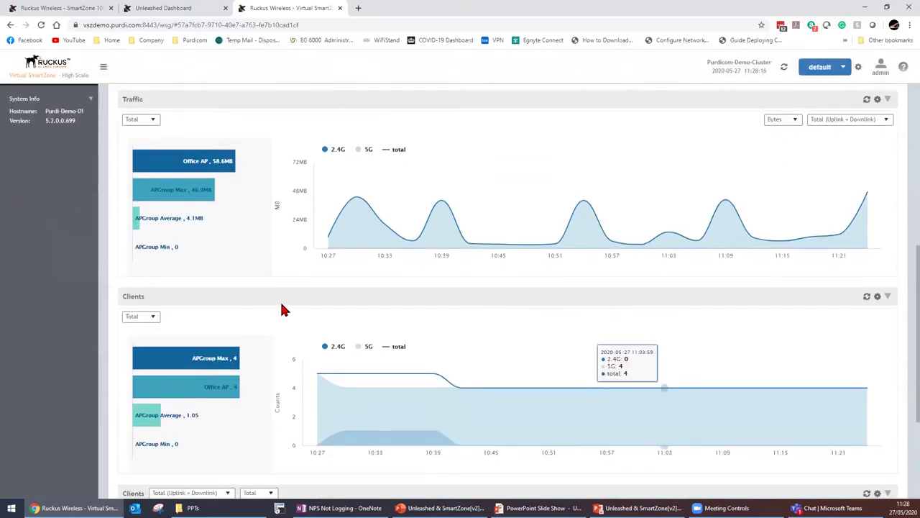
scroll(393, 288, down, 1)
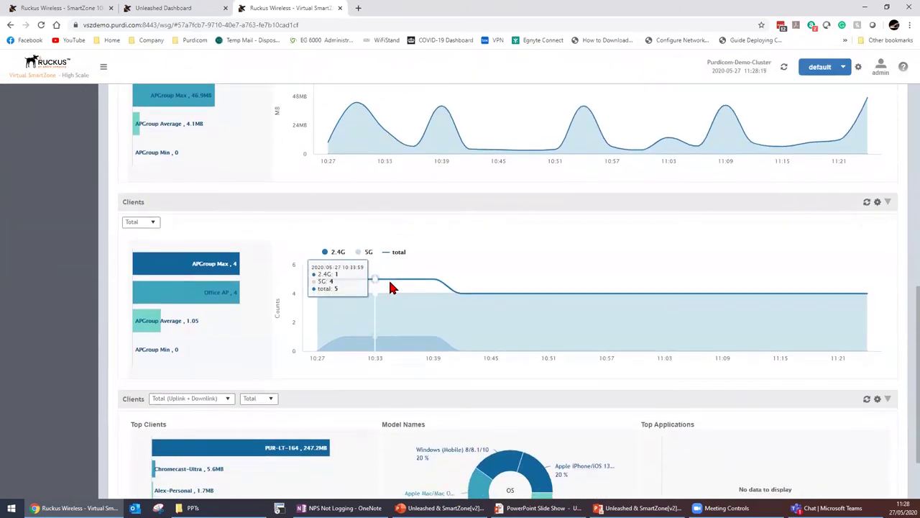
scroll(389, 281, down, 1)
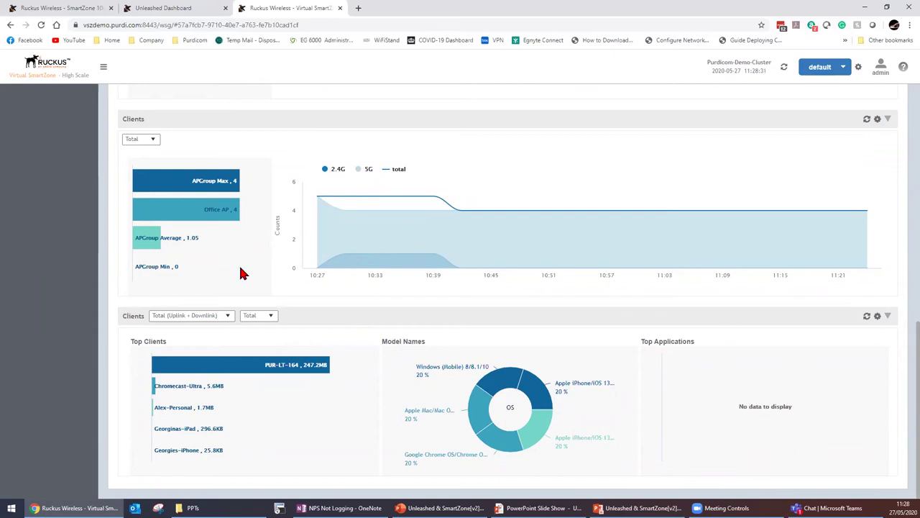
Step: Run Real Time Traffic monitoring for the Office AP on all WLANs, examine the traffic and clients graphs, and stop it
scroll(241, 273, up, 6)
click(186, 233)
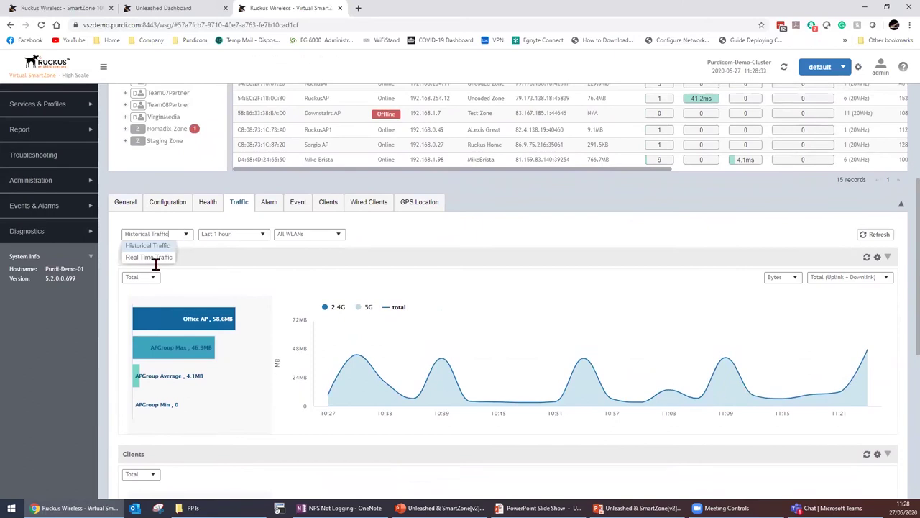
click(149, 258)
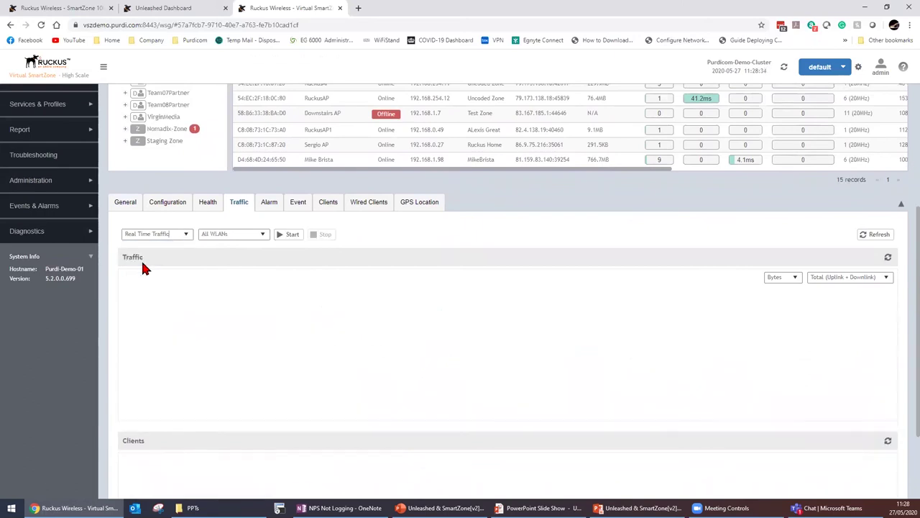
click(290, 235)
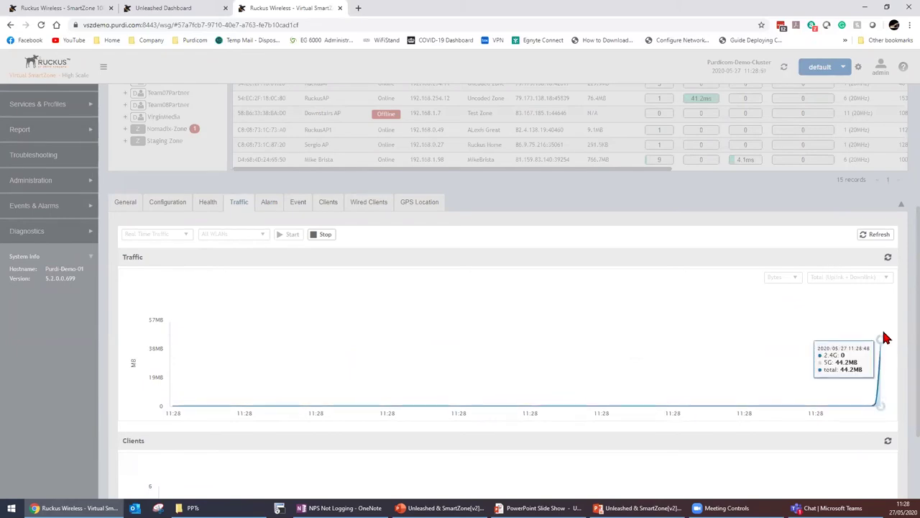
scroll(890, 346, down, 2)
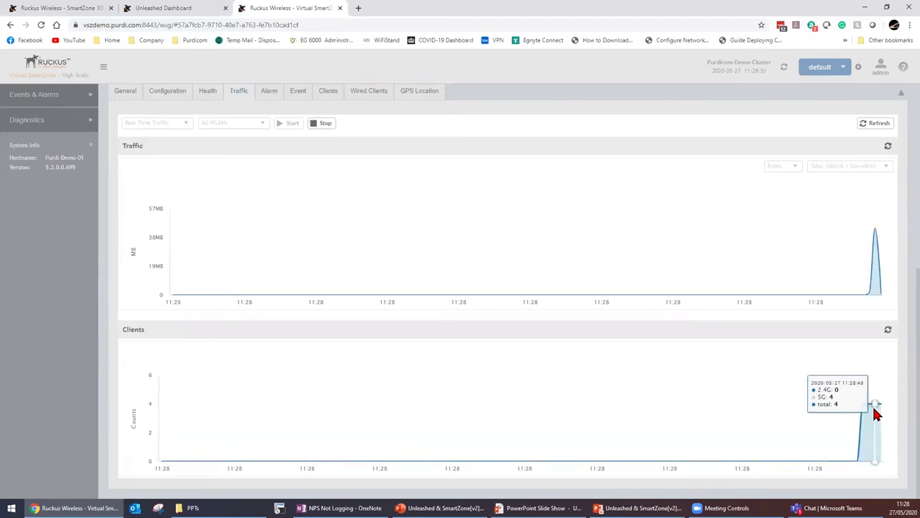
click(327, 123)
scroll(352, 177, up, 4)
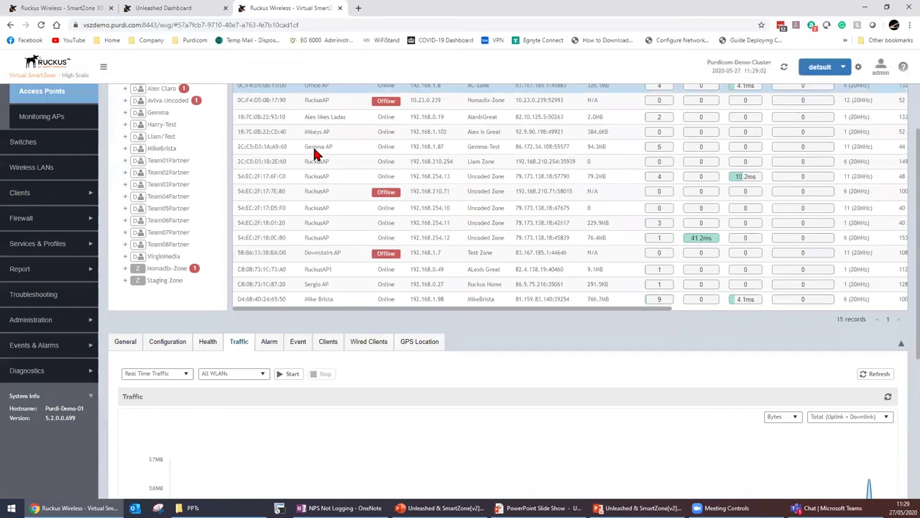
Step: Search the wireless clients by the owner's first name and select the Apple iPhone client connected to the Office AP
click(68, 226)
click(81, 215)
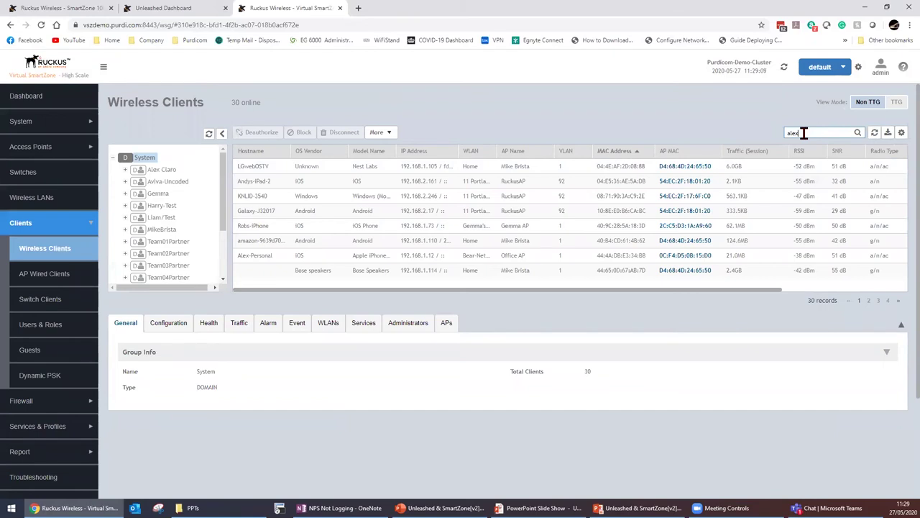
key(Return)
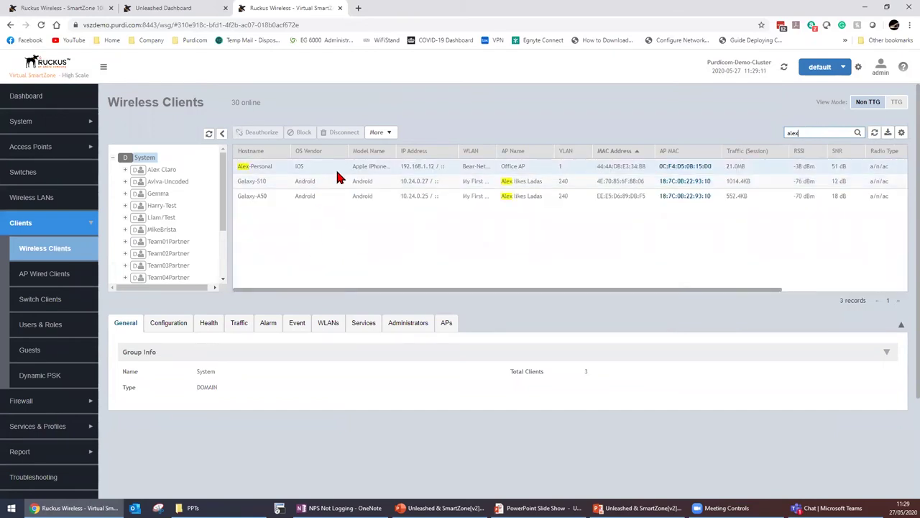
click(363, 166)
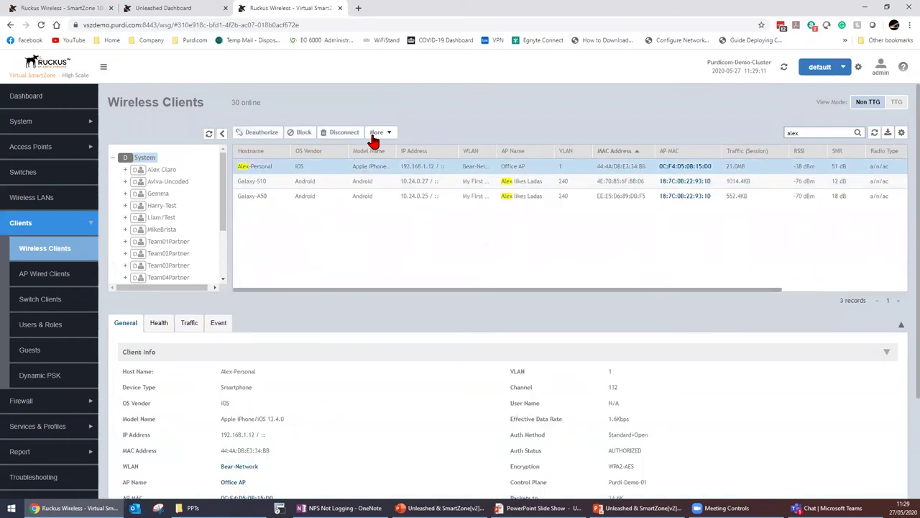
Step: Run Real Time Health monitoring for the selected iPhone client and examine its SNR and data rate graphs
click(162, 324)
click(195, 355)
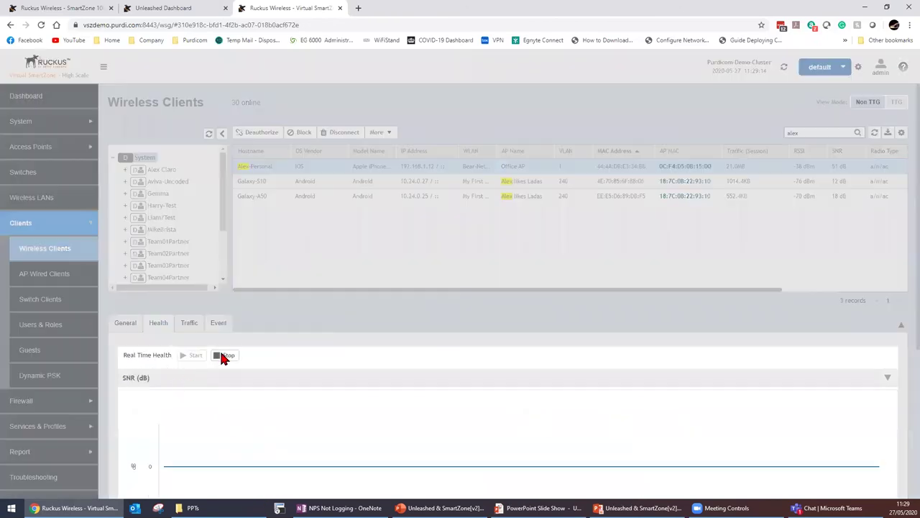
scroll(329, 335, down, 3)
scroll(329, 338, down, 2)
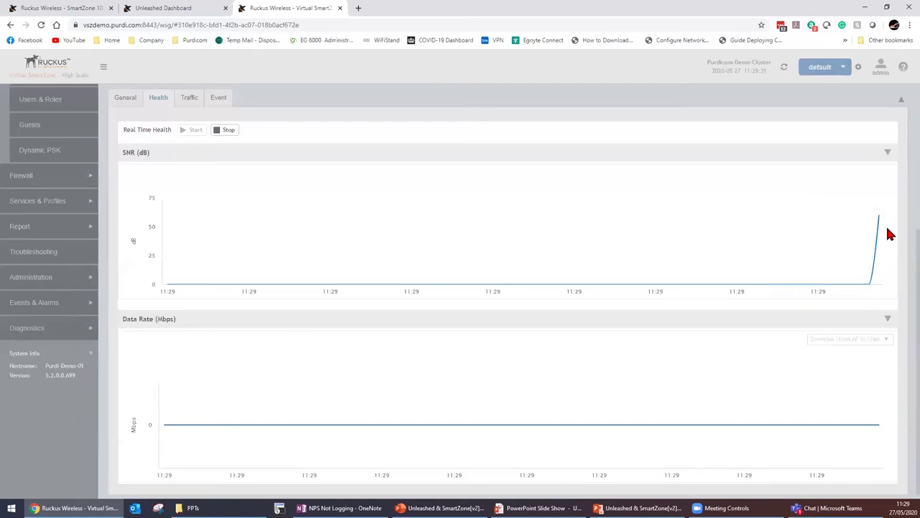
mouse_move(873, 387)
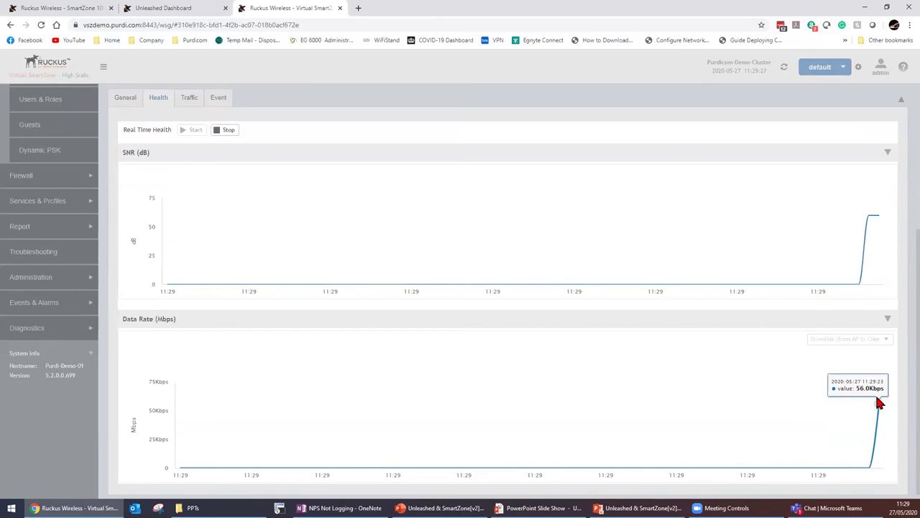
scroll(565, 314, up, 5)
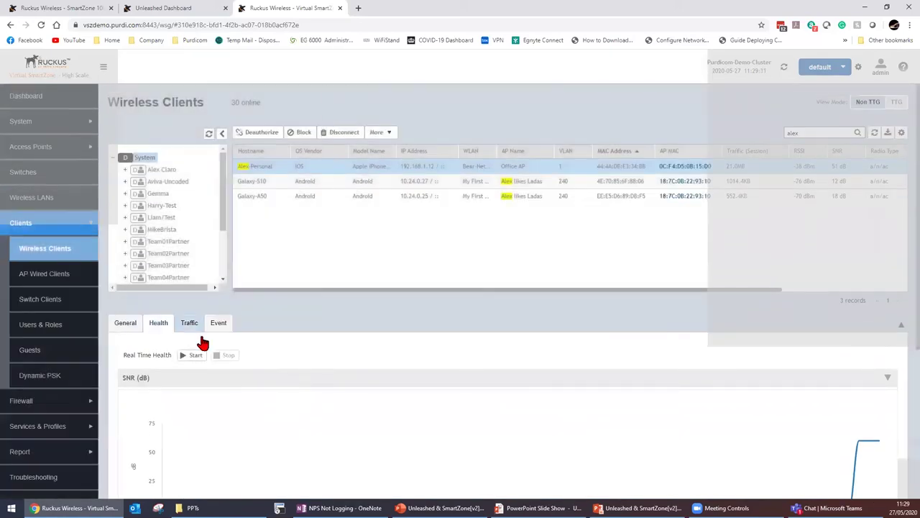
Step: Run Real Time Traffic monitoring for the iPhone client, examine its total uplink and downlink traffic graph, and stop it
click(189, 323)
click(187, 355)
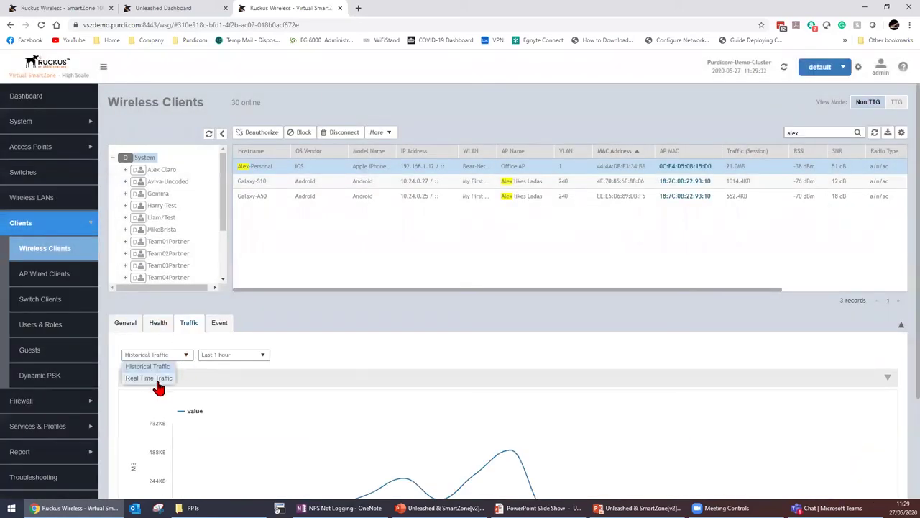
click(149, 378)
click(360, 355)
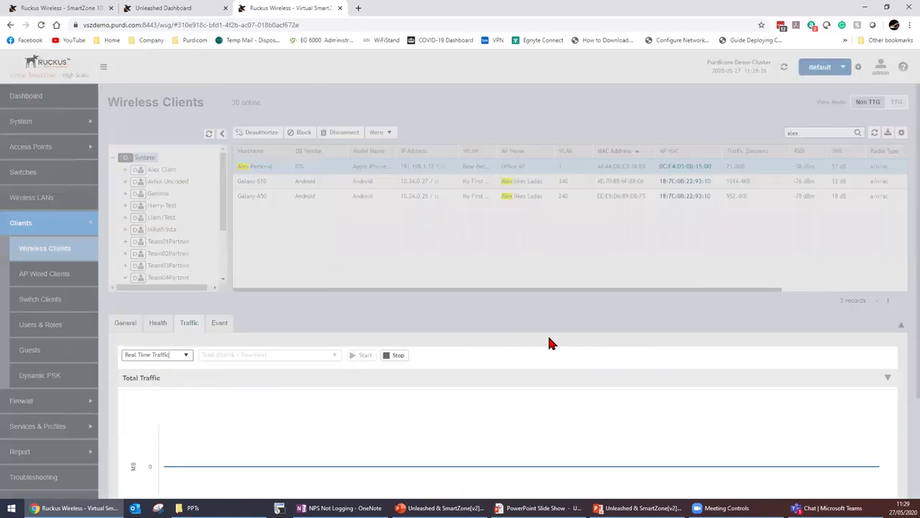
scroll(549, 344, down, 2)
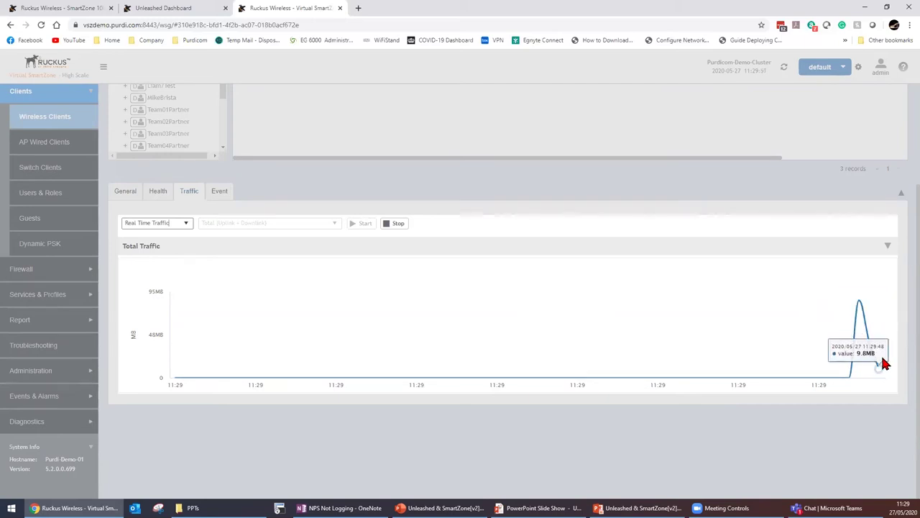
click(397, 224)
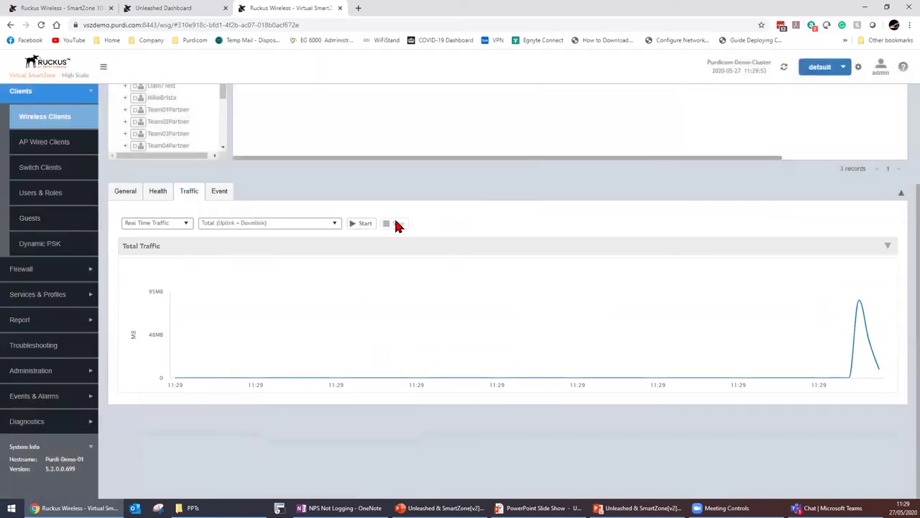
scroll(345, 247, up, 3)
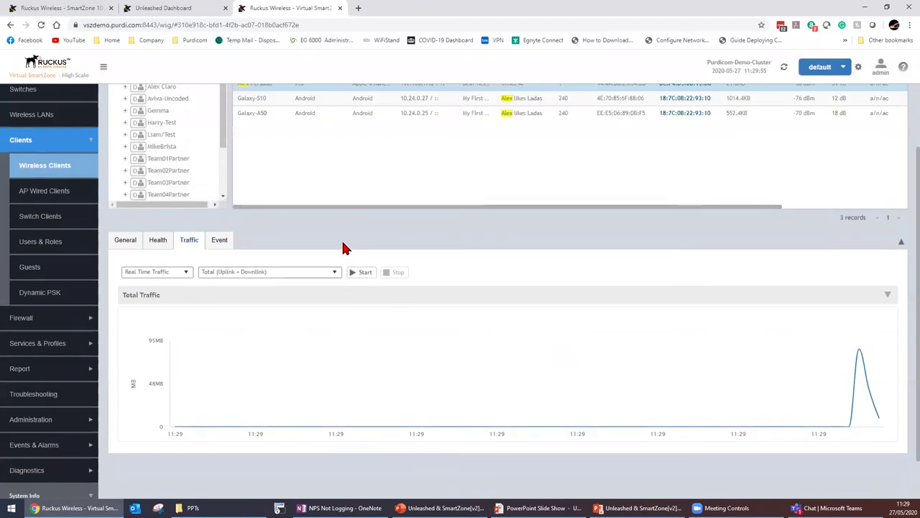
Step: Open Client Connection troubleshooting for the iPhone client and start a connectivity trace
click(377, 133)
click(395, 173)
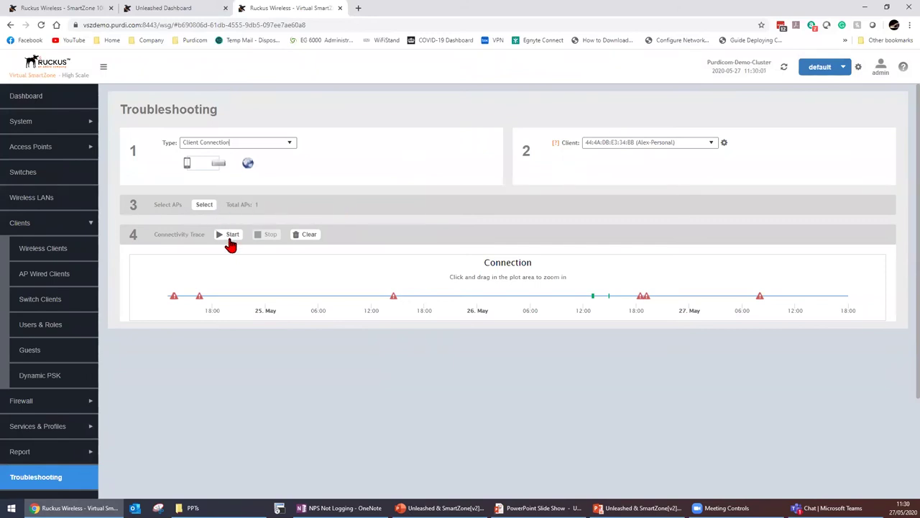
click(232, 234)
Step: Examine the connection timeline and the traced 802.11, 4-way handshake and DHCP exchange for the Bear-Network SSID
mouse_move(392, 299)
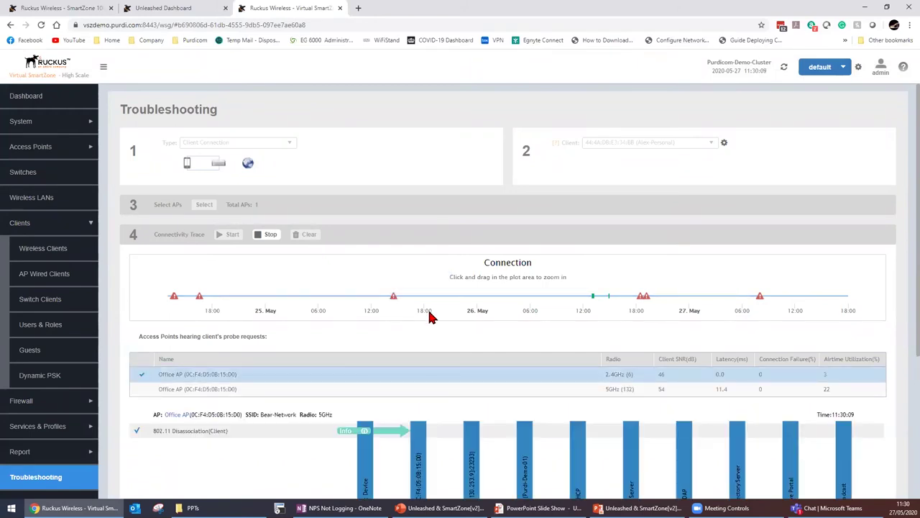
scroll(416, 353, down, 3)
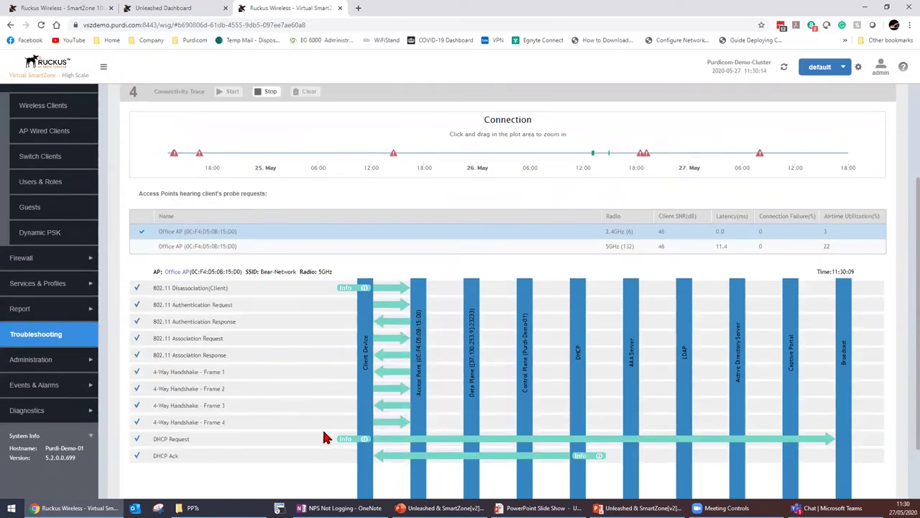
scroll(341, 429, down, 2)
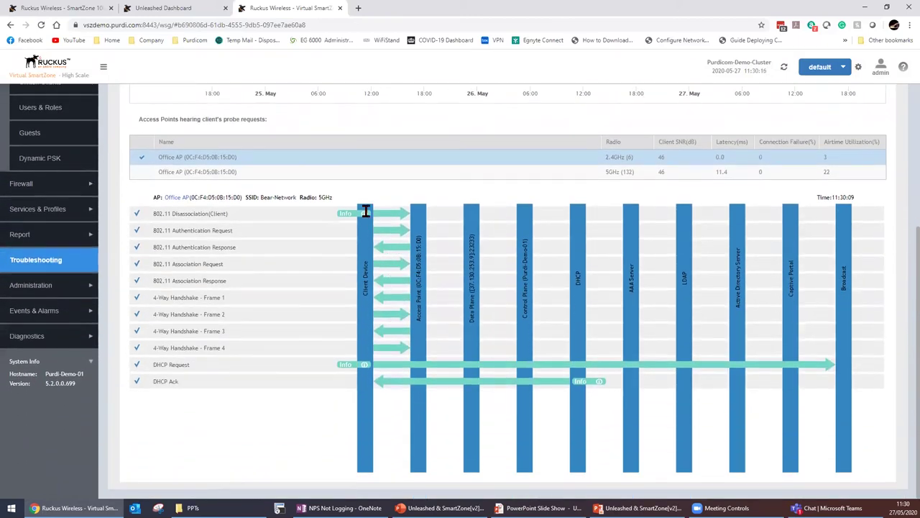
mouse_move(367, 210)
Step: Examine the traced connection to the Purdicom SSID and read the info details of its DHCP discover, offer and ack messages
scroll(334, 386, down, 4)
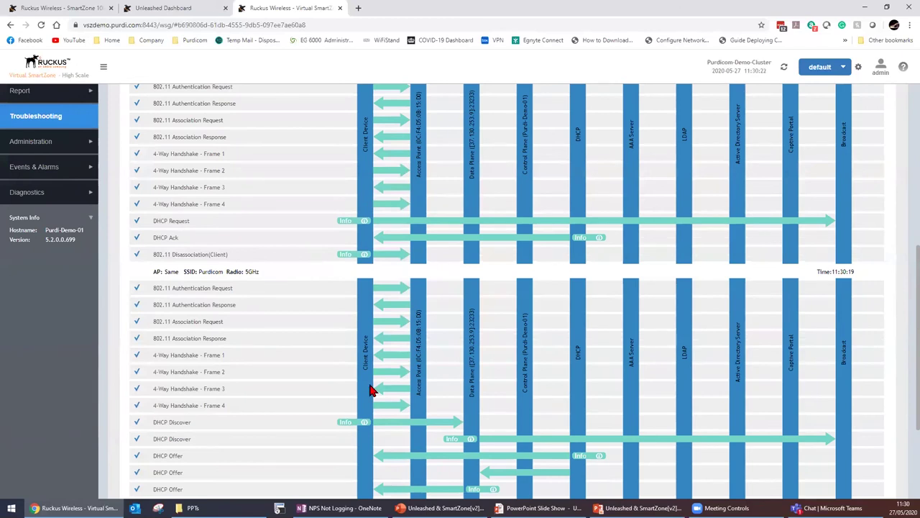
scroll(359, 385, down, 1)
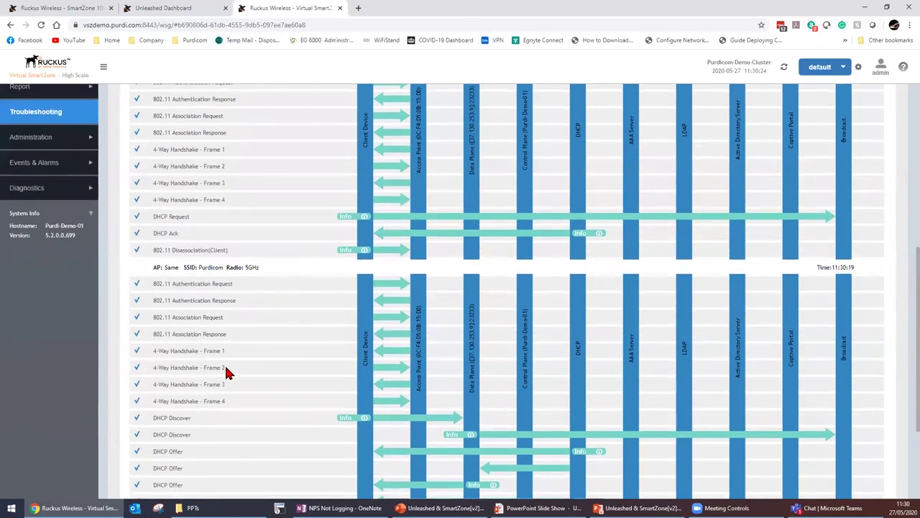
scroll(478, 429, down, 1)
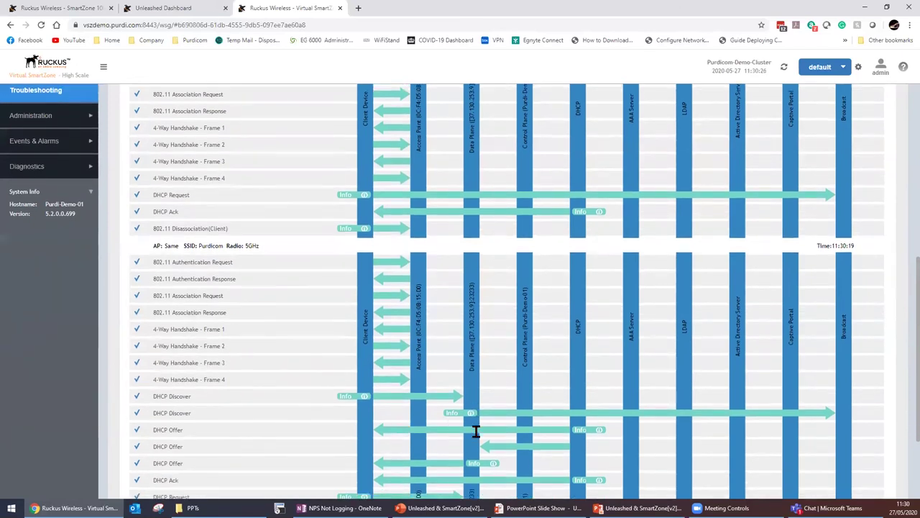
scroll(476, 430, down, 3)
mouse_move(491, 336)
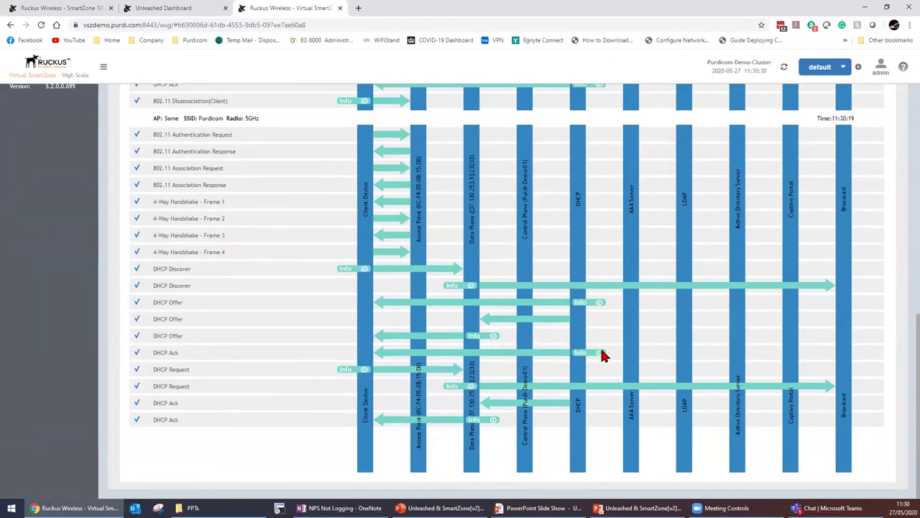
mouse_move(596, 352)
mouse_move(470, 286)
mouse_move(598, 303)
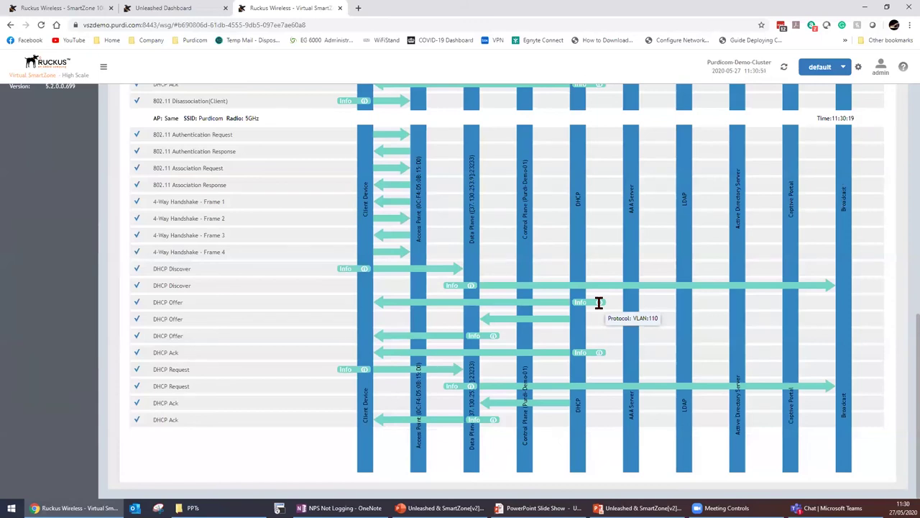
scroll(599, 303, up, 15)
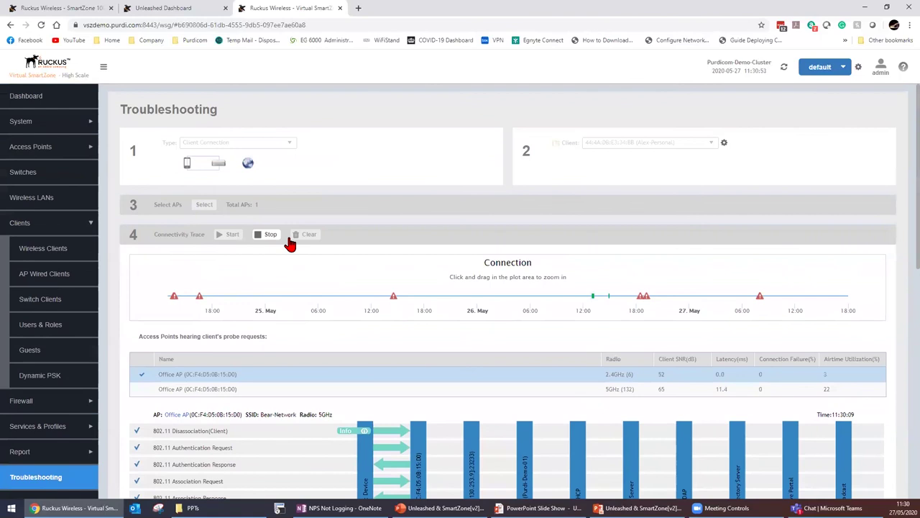
Step: Stop the connectivity trace and examine the failed connection on the 25 May timeline, from 802.11 authentication to DHCP Discover
click(270, 236)
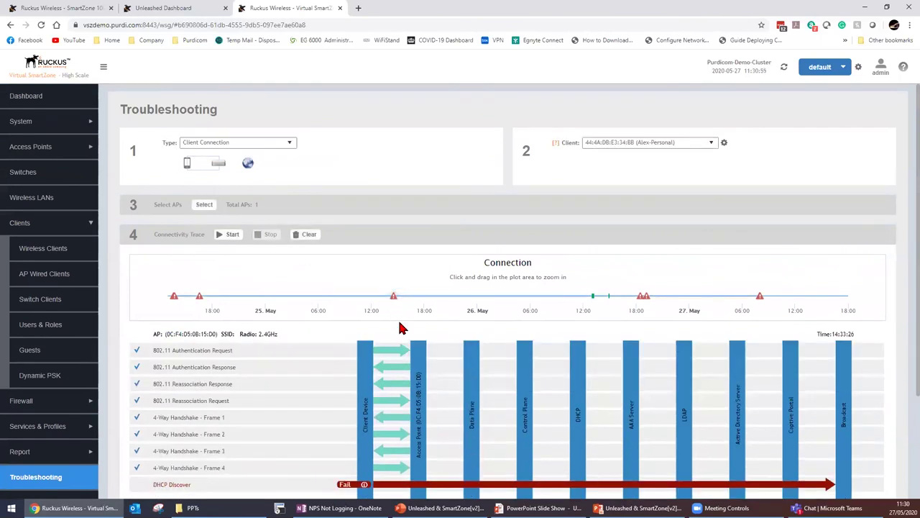
scroll(401, 328, down, 2)
mouse_move(364, 349)
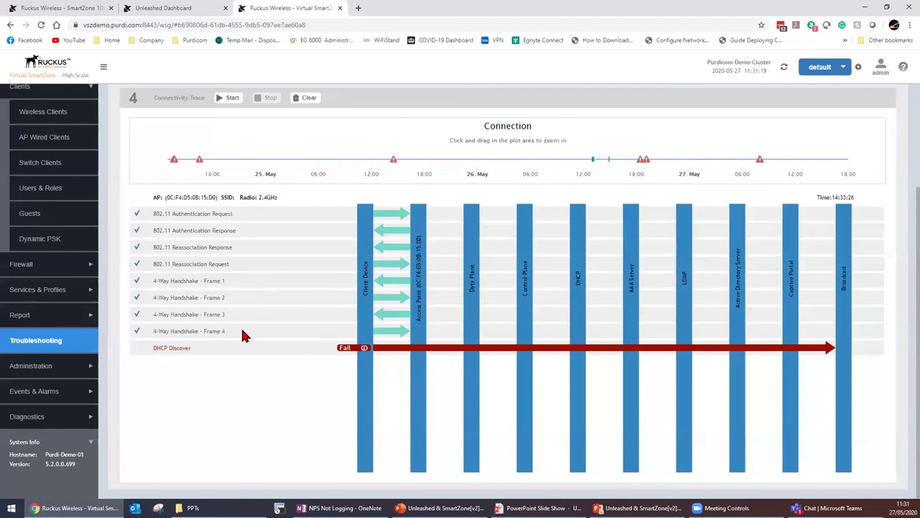
scroll(245, 336, up, 1)
scroll(244, 337, up, 2)
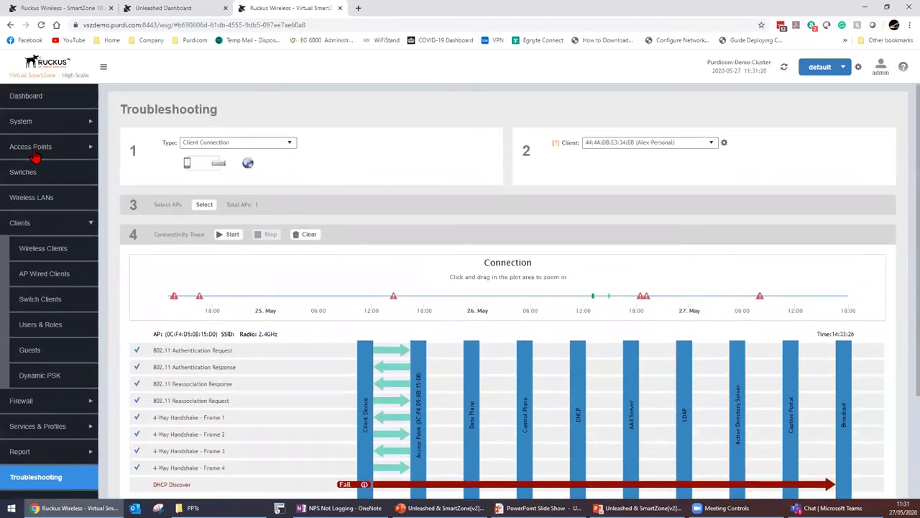
Step: Open the Access Points overview and look inside the Team01Partner and neighbouring partner domains for their zones
click(37, 148)
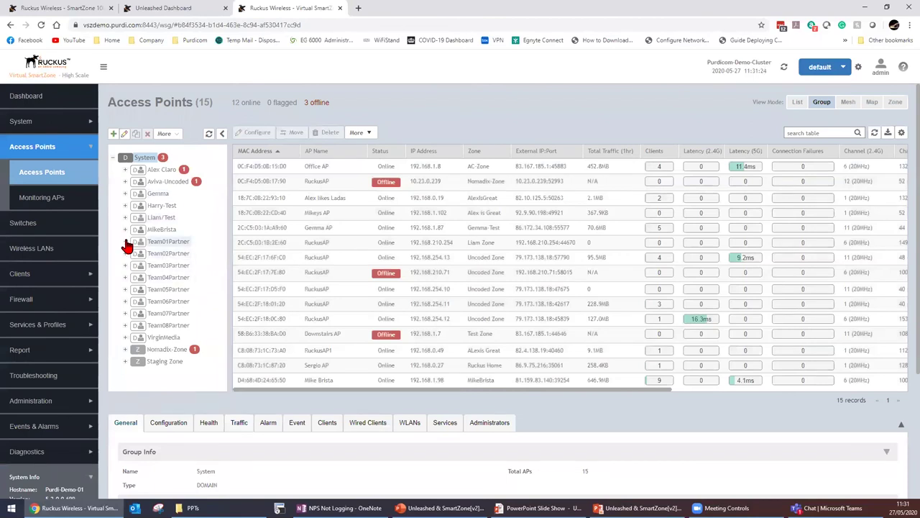
click(125, 242)
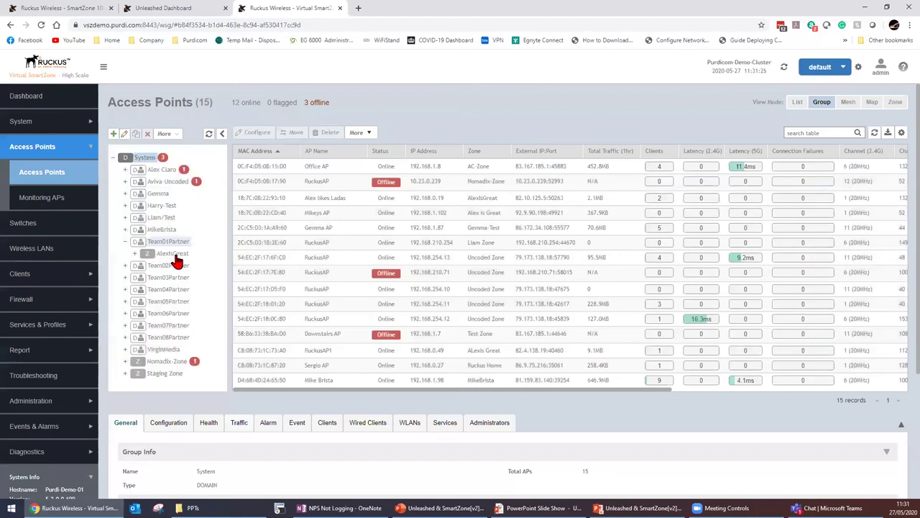
click(124, 242)
click(124, 265)
click(126, 258)
click(124, 259)
Step: Expand the Team04Partner domain and view the traffic details of the access point in its Ruckus Home zone
click(125, 278)
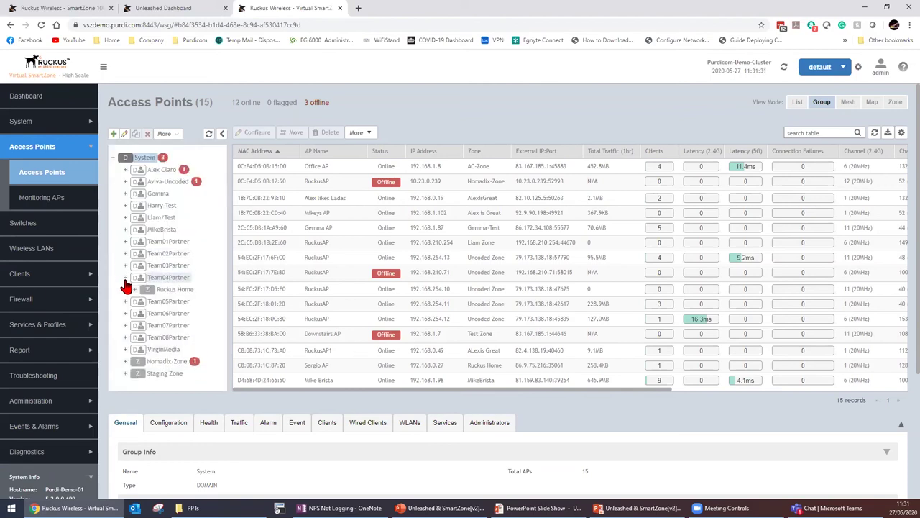
click(164, 289)
click(317, 168)
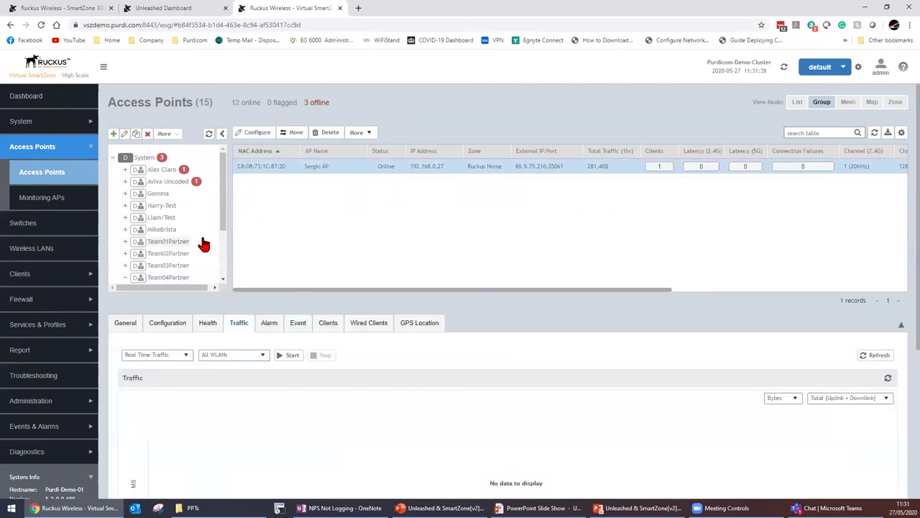
Step: Compare the access points listed in several of the other partner-managed domains
scroll(201, 241, down, 3)
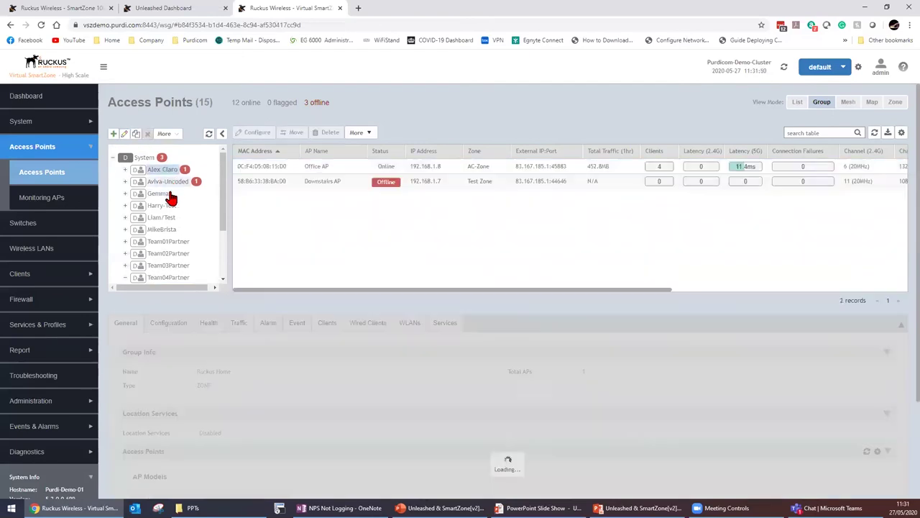
click(170, 207)
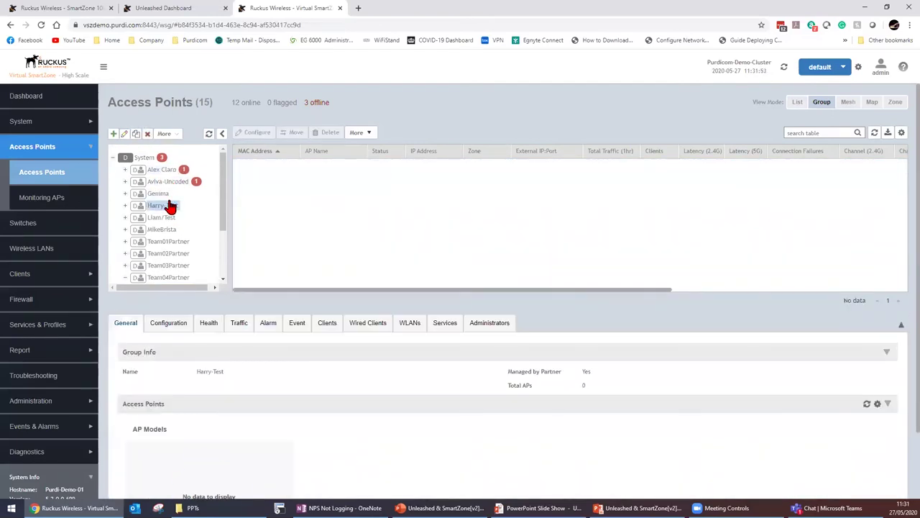
click(167, 195)
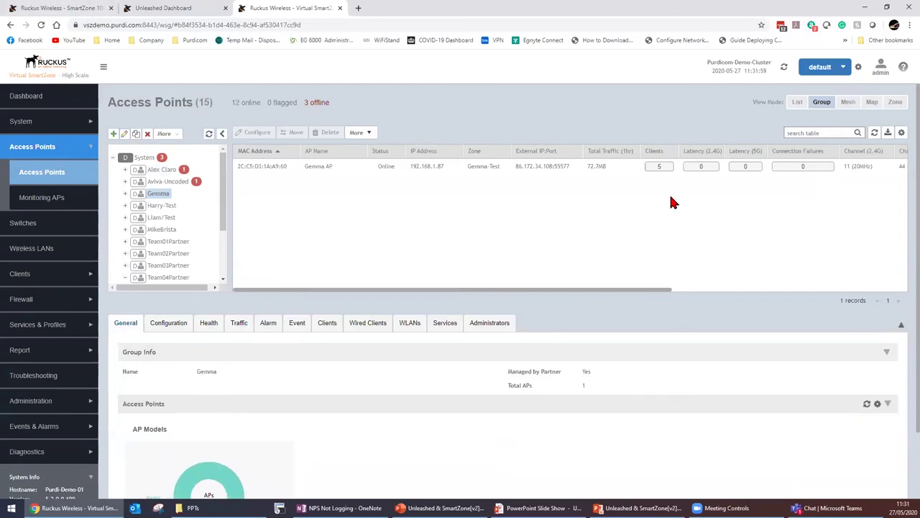
Step: Select the Office AP in AC-Zone and look through the details of its connected wireless clients
click(163, 172)
click(342, 171)
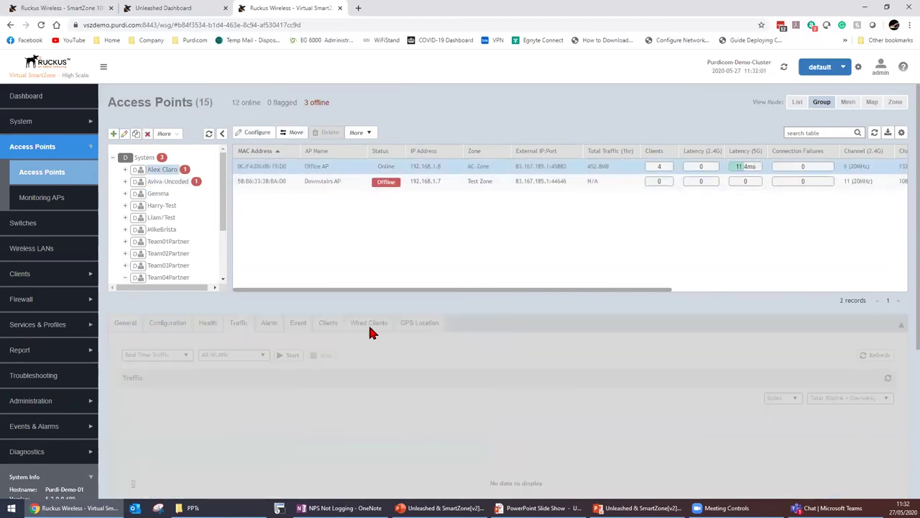
click(328, 325)
scroll(480, 302, down, 1)
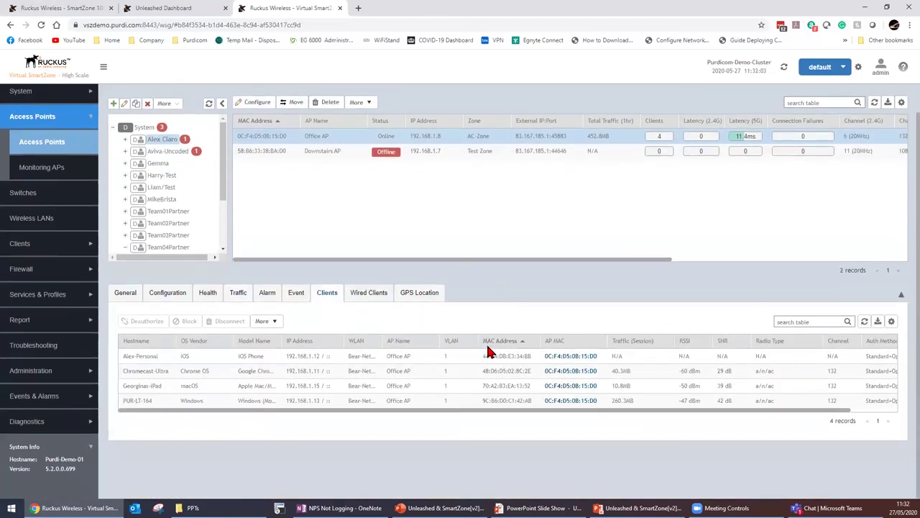
drag(430, 412, 540, 405)
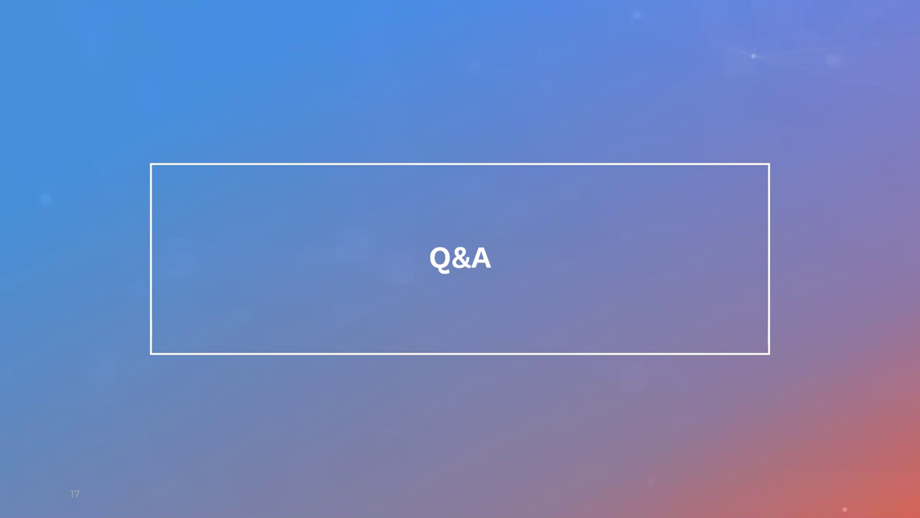
Step: Switch from the slide show to Virtual SmartZone and examine the cluster's control and data planes and the Purdi-Demo-01 node
key(alt+Tab)
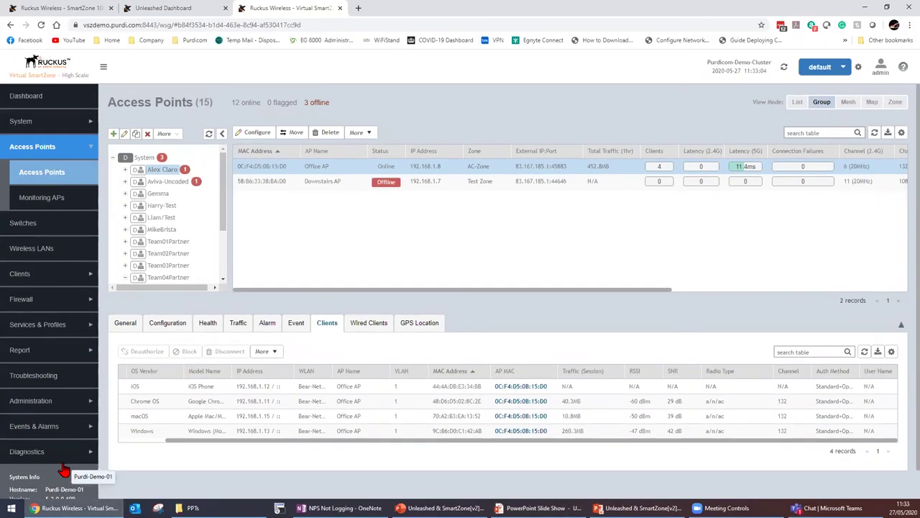
scroll(61, 468, up, 1)
click(40, 123)
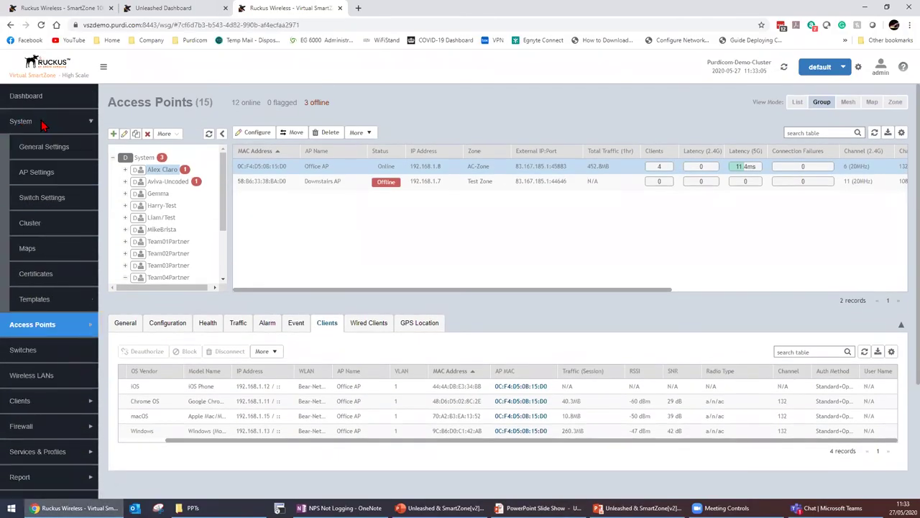
click(36, 197)
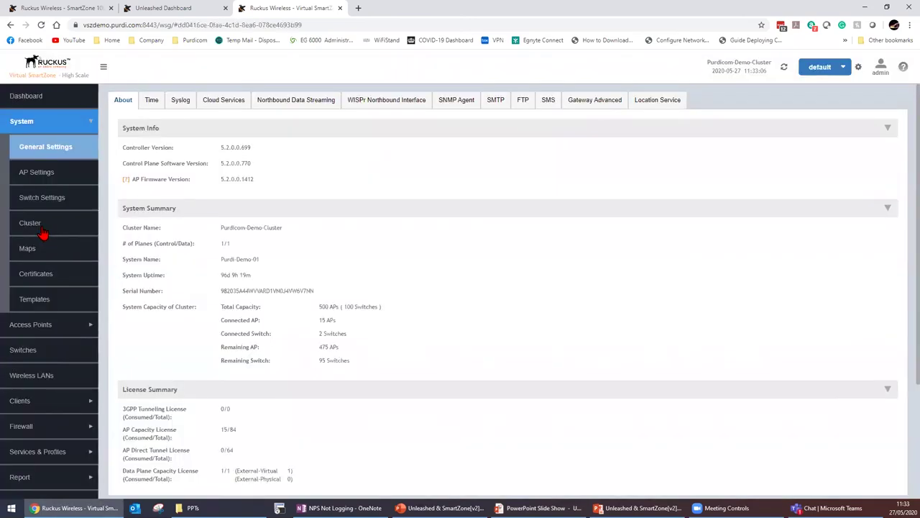
click(41, 229)
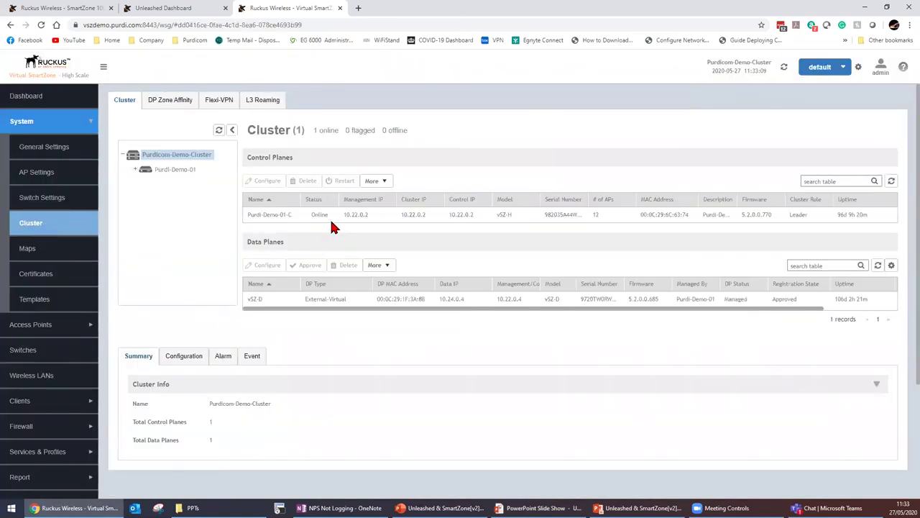
click(188, 172)
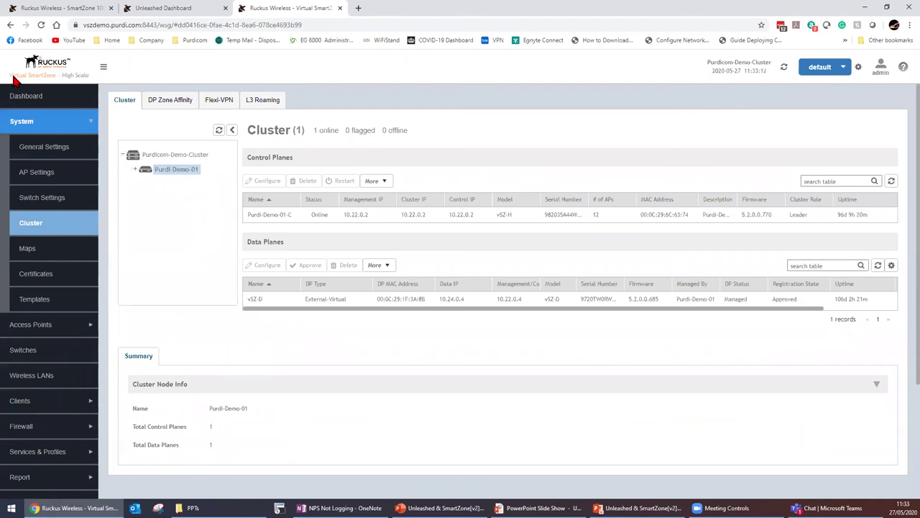
Step: View the SmartZone 100 controller, switch to the Unleashed Dashboard and expand its Access Points summary
click(29, 8)
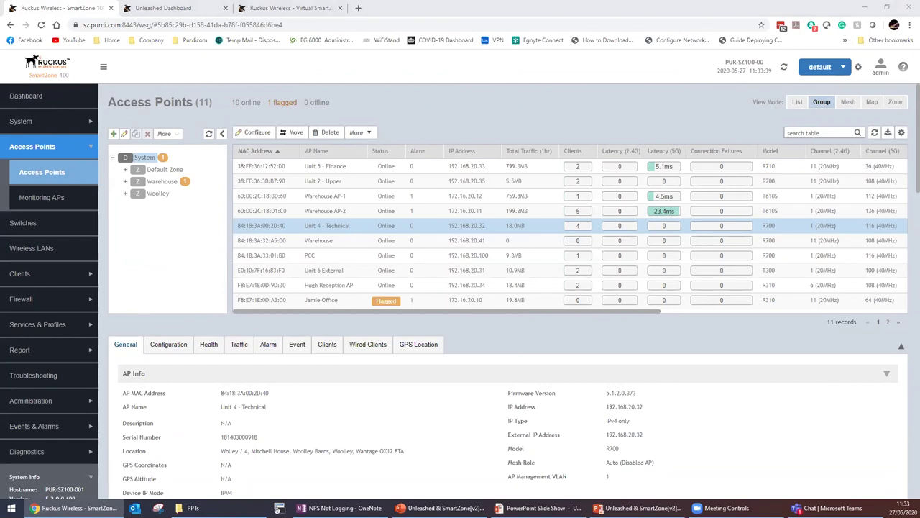
click(177, 10)
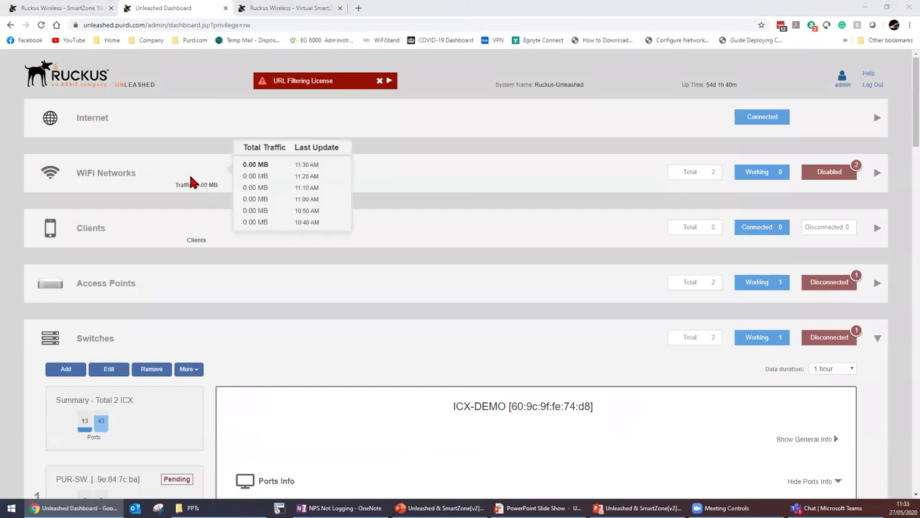
mouse_move(149, 240)
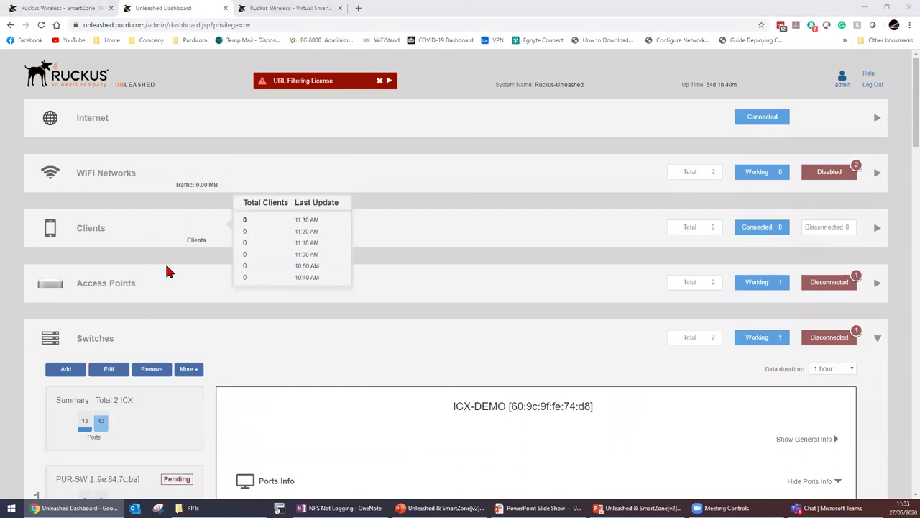
click(113, 301)
scroll(147, 323, down, 2)
scroll(148, 327, down, 1)
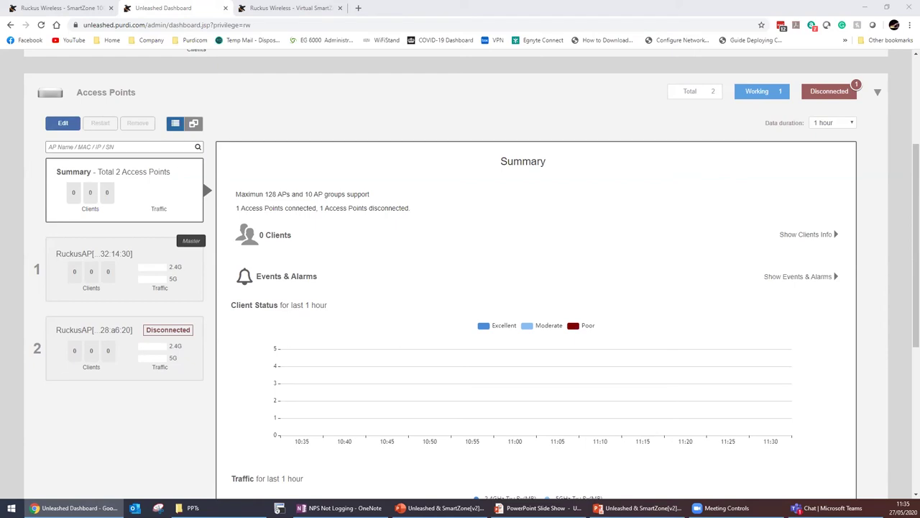
Step: Compare the details of the master access point and the disconnected access point in Unleashed
click(73, 271)
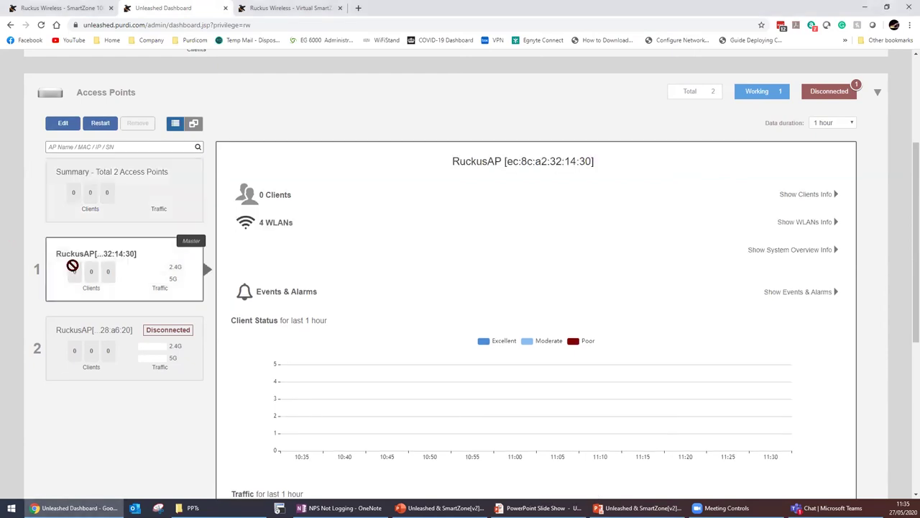
click(125, 339)
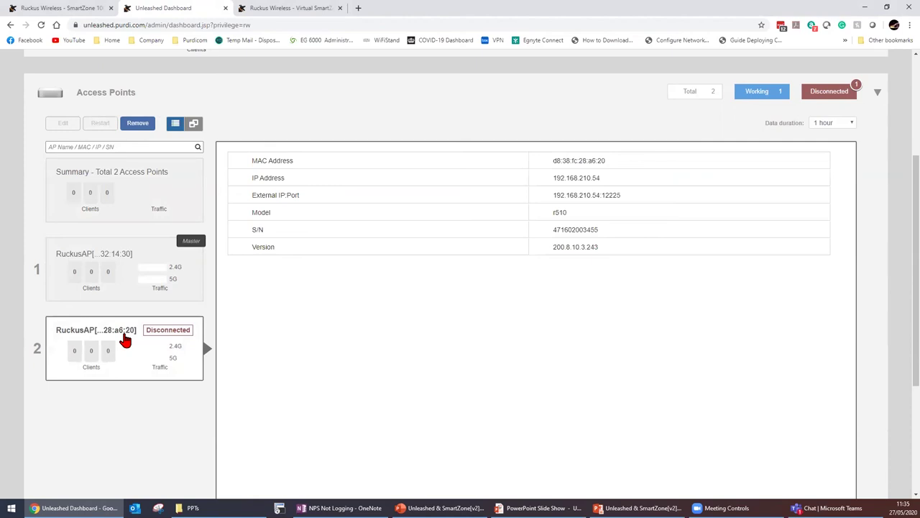
click(121, 283)
click(118, 344)
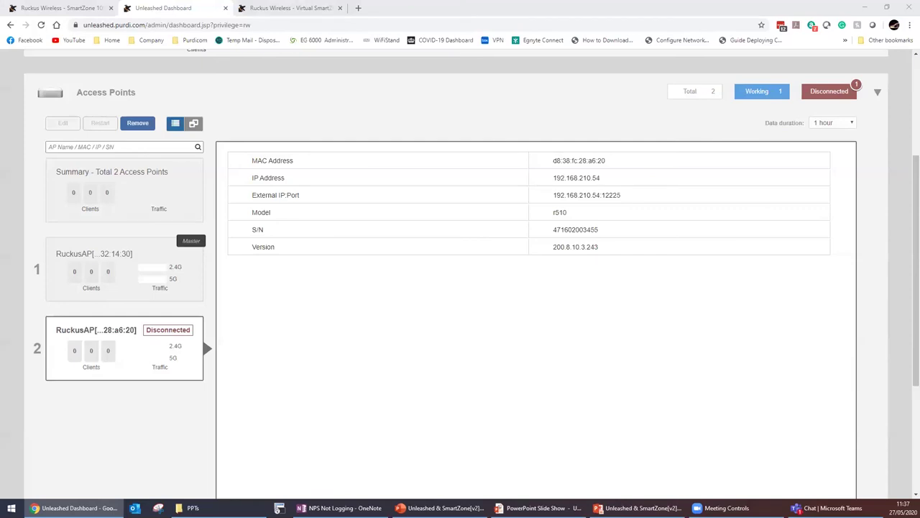
Step: Switch to the PowerPoint slide show and advance to the slide offering free Ruckus Analytics licenses for a year
key(alt+Tab)
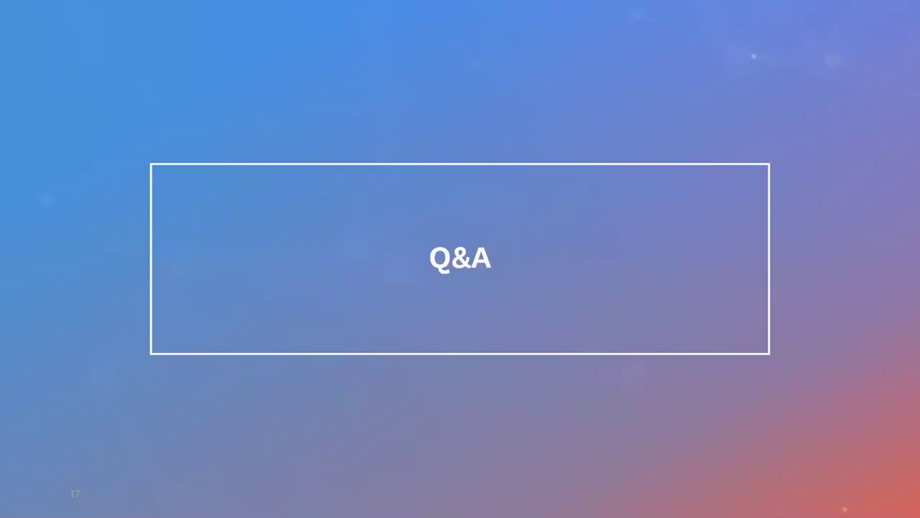
key(Right)
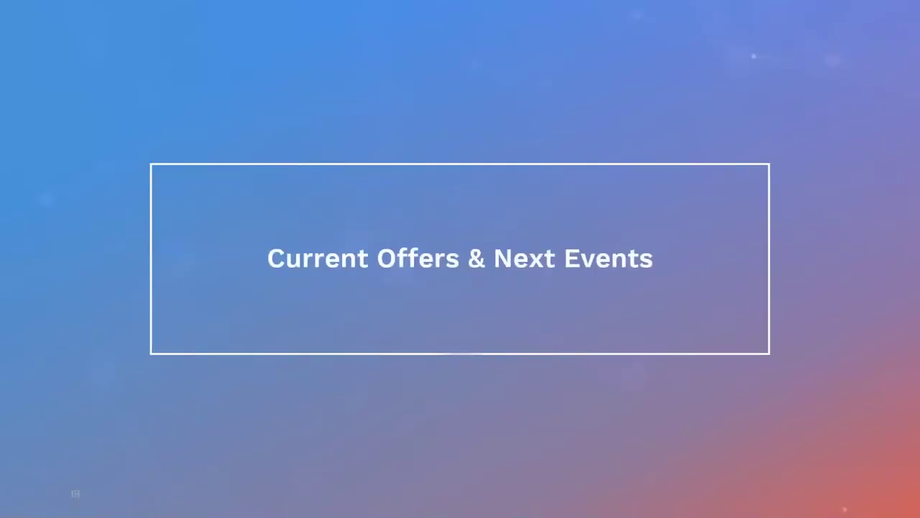
key(Right)
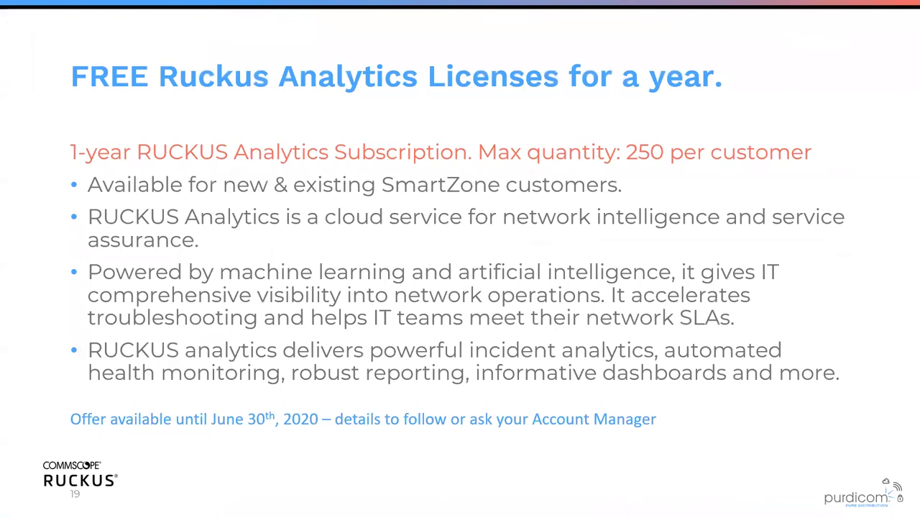